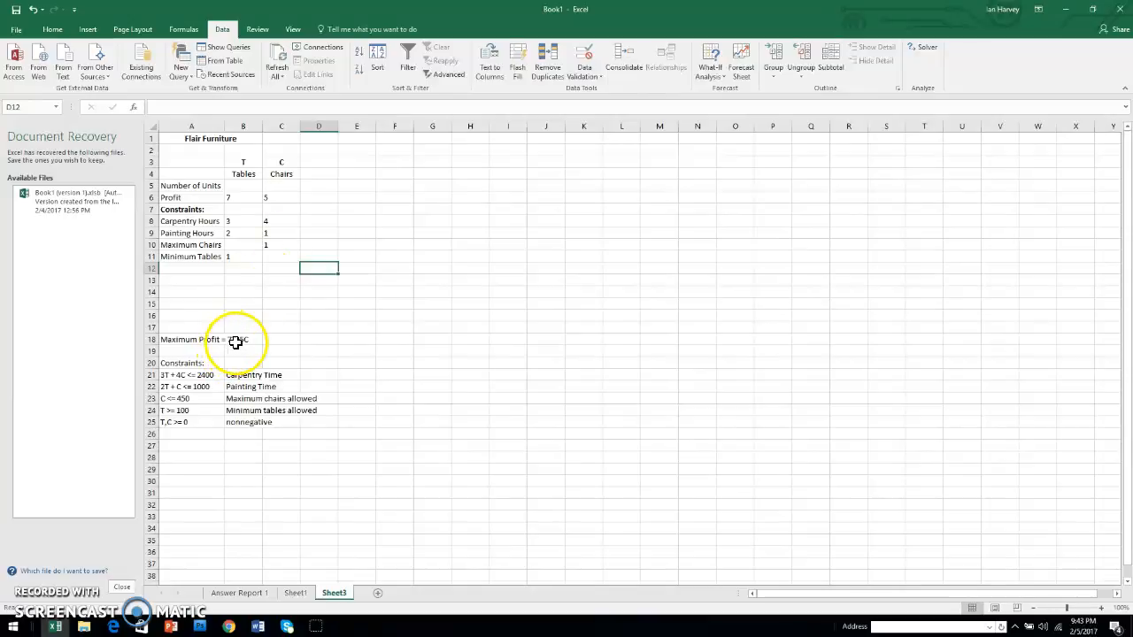
Step: Enter a SUMPRODUCT formula in D6 that multiplies the profit range B6:C6 by the number-of-units range B5:C5
{"action": "left_click", "coordinate": [317, 198]}
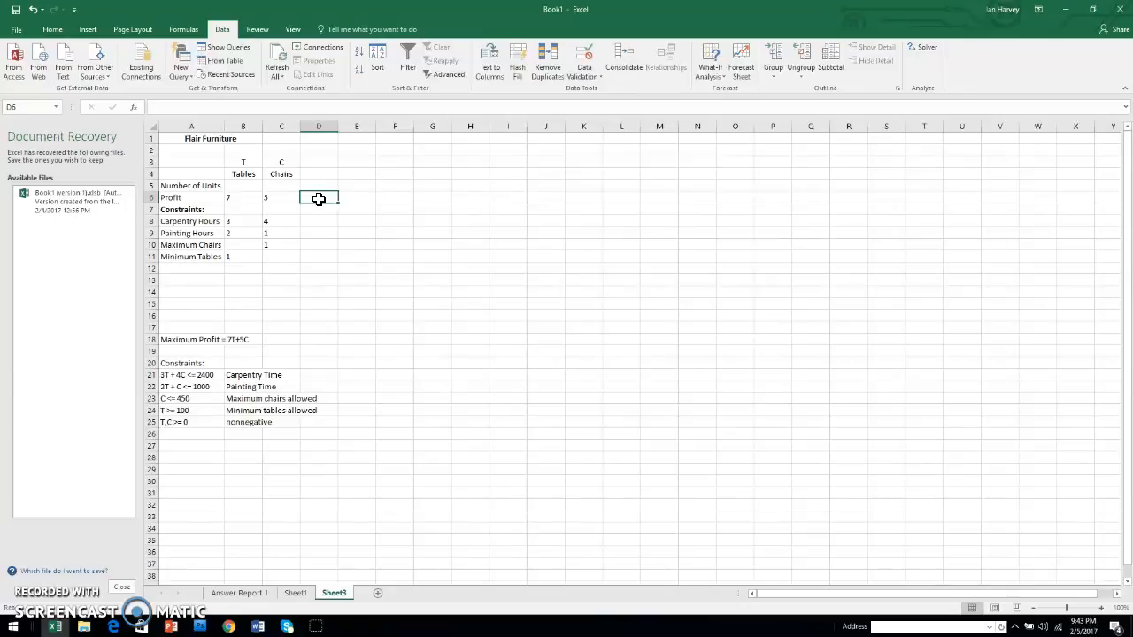
{"action": "type", "text": "="}
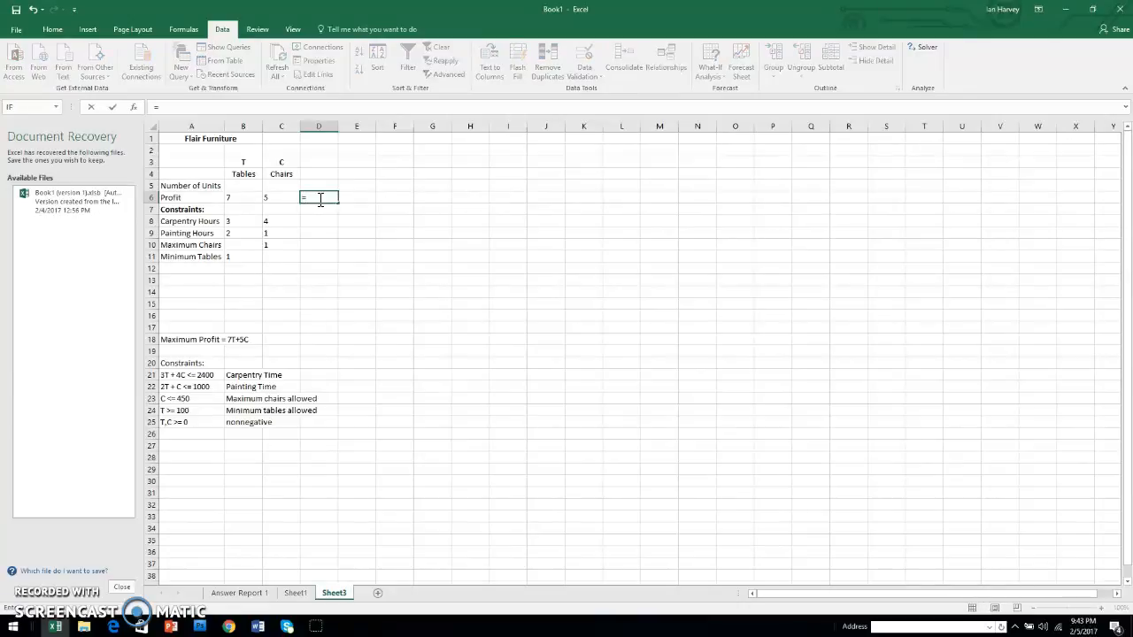
{"action": "type", "text": "s"}
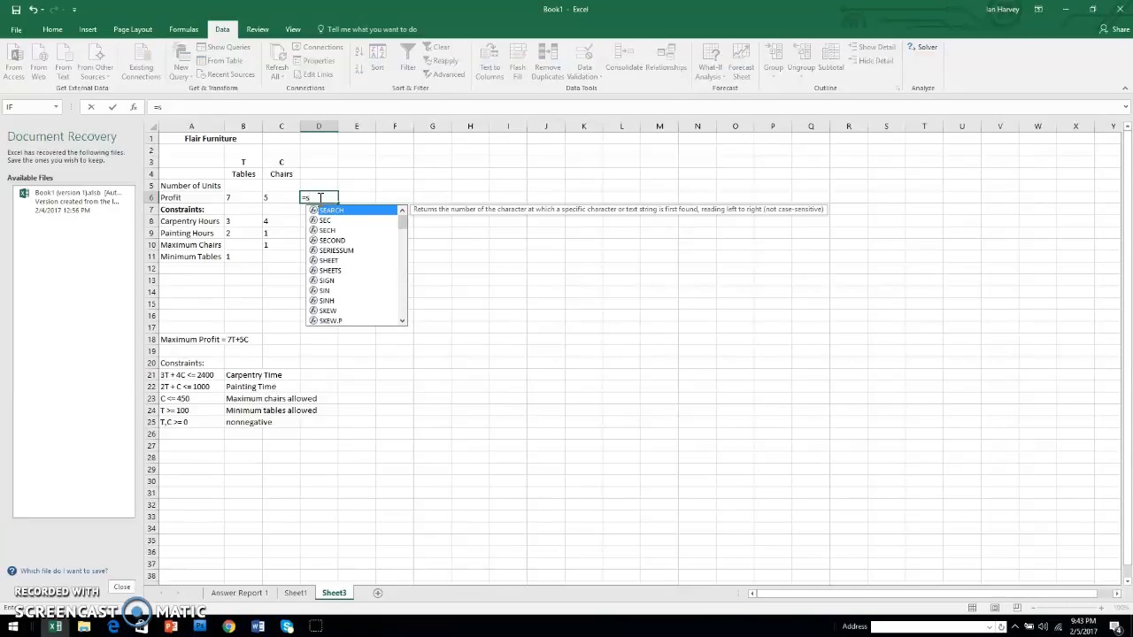
{"action": "type", "text": "um"}
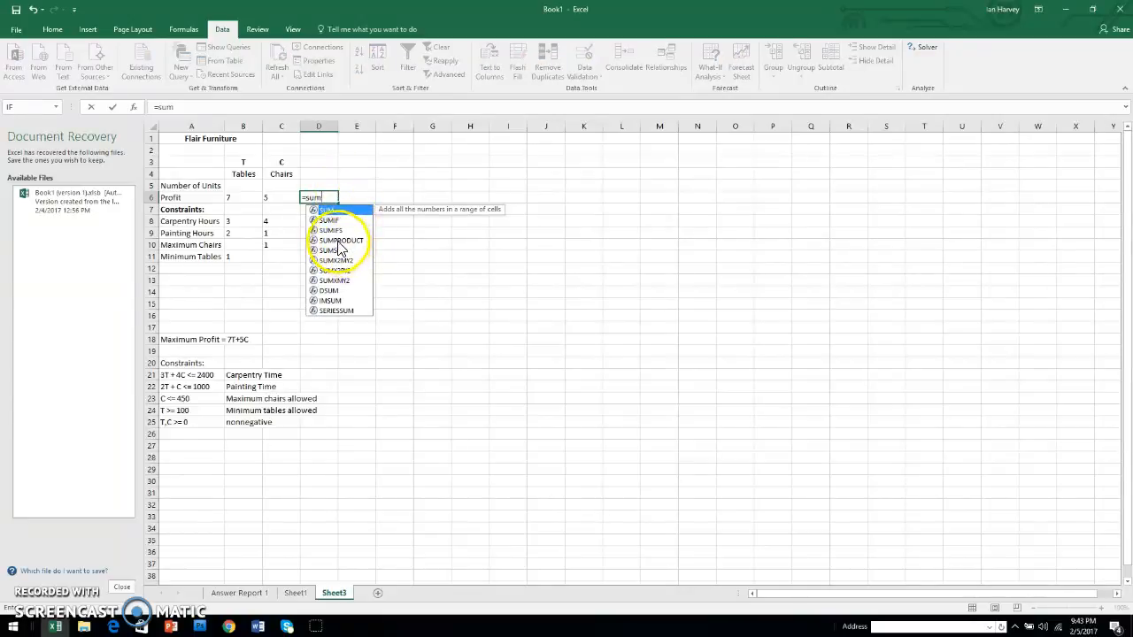
{"action": "double_click", "coordinate": [337, 241]}
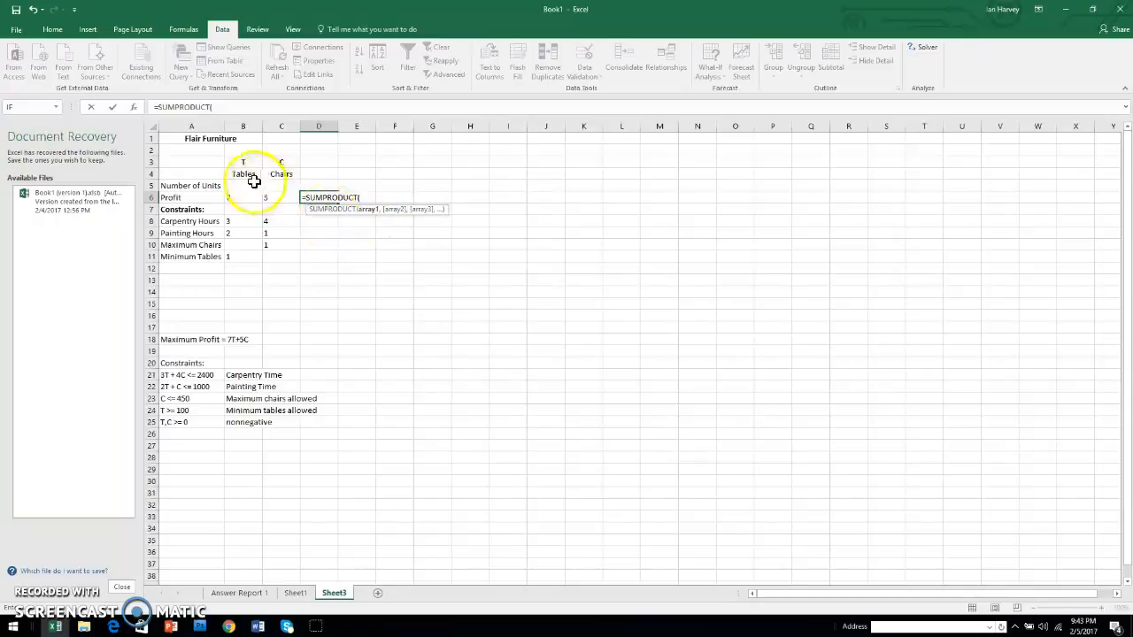
{"action": "left_click_drag", "start_coordinate": [241, 200], "coordinate": [284, 212]}
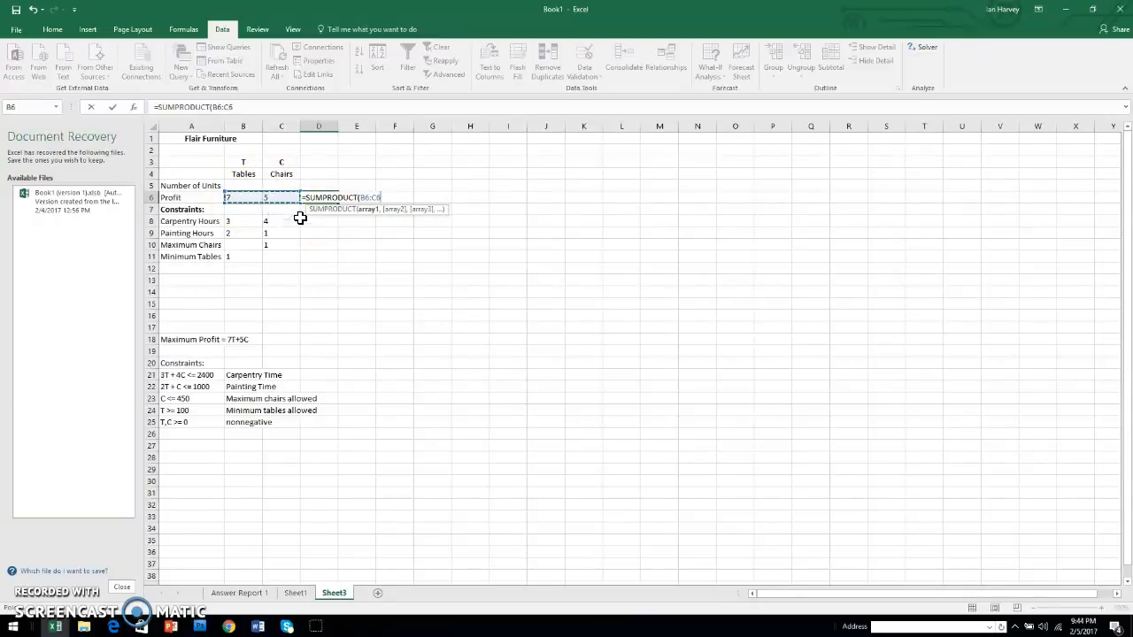
{"action": "type", "text": ","}
{"action": "left_click", "coordinate": [376, 215]}
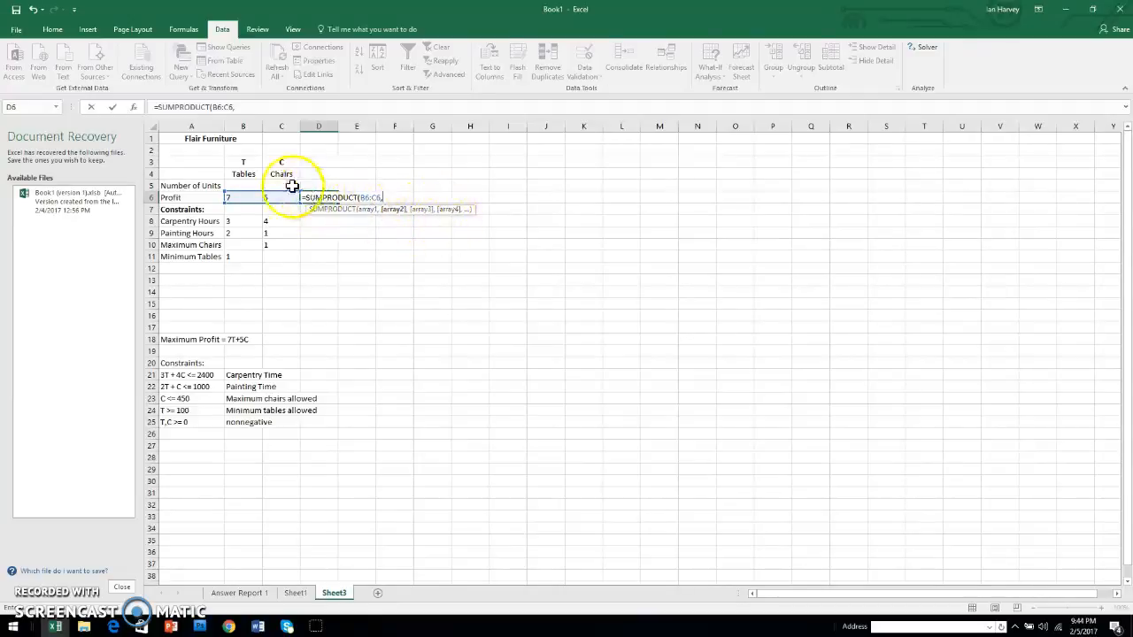
{"action": "left_click_drag", "start_coordinate": [235, 183], "coordinate": [278, 186]}
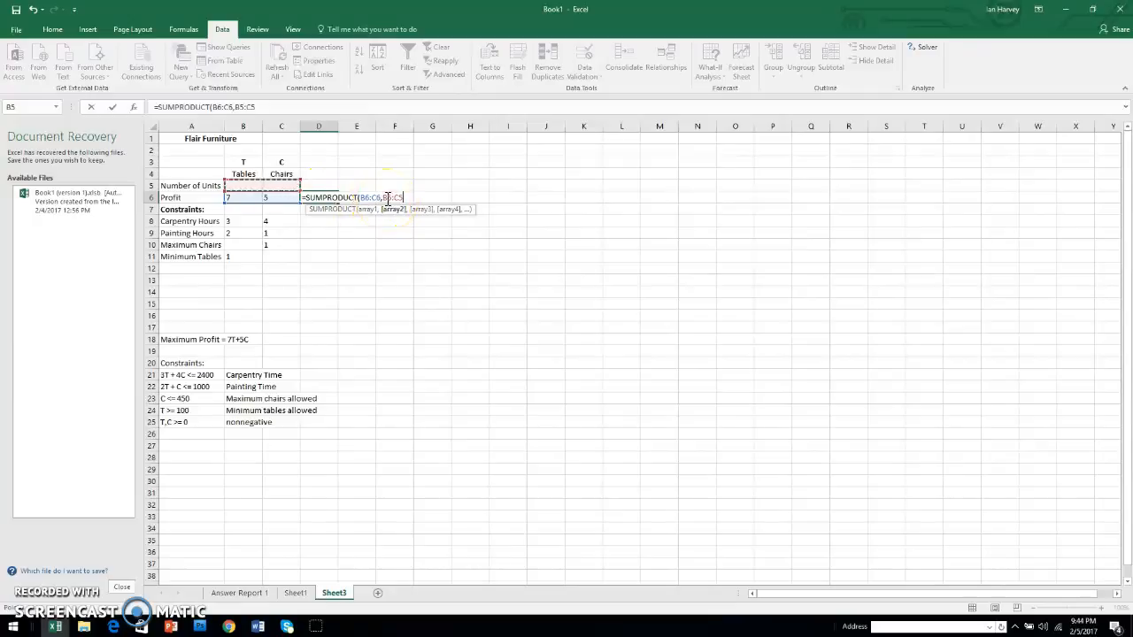
{"action": "type", "text": ")"}
Step: Make the number-of-units range absolute as $B$5:$C$5 in the D6 formula and commit it
{"action": "left_click", "coordinate": [388, 199]}
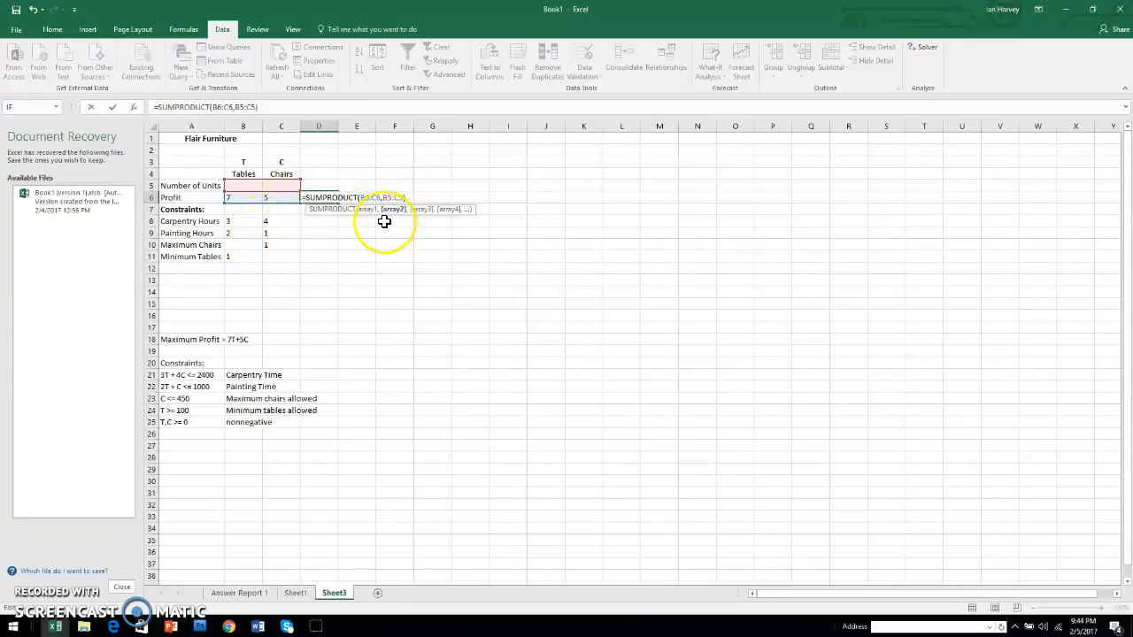
{"action": "key", "text": "F4"}
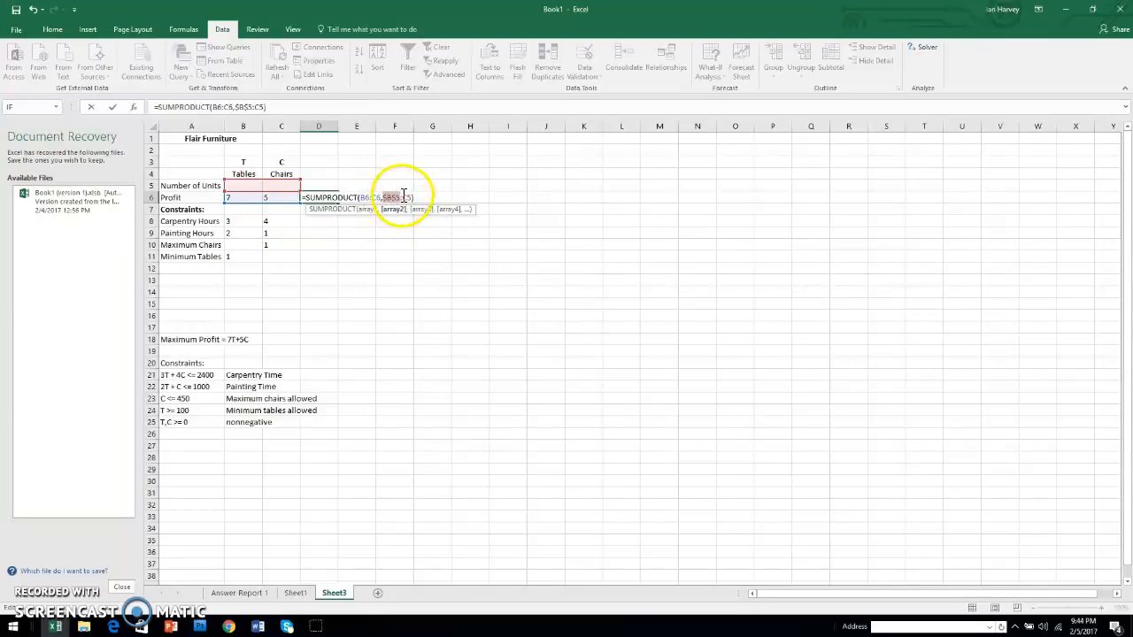
{"action": "left_click", "coordinate": [405, 198]}
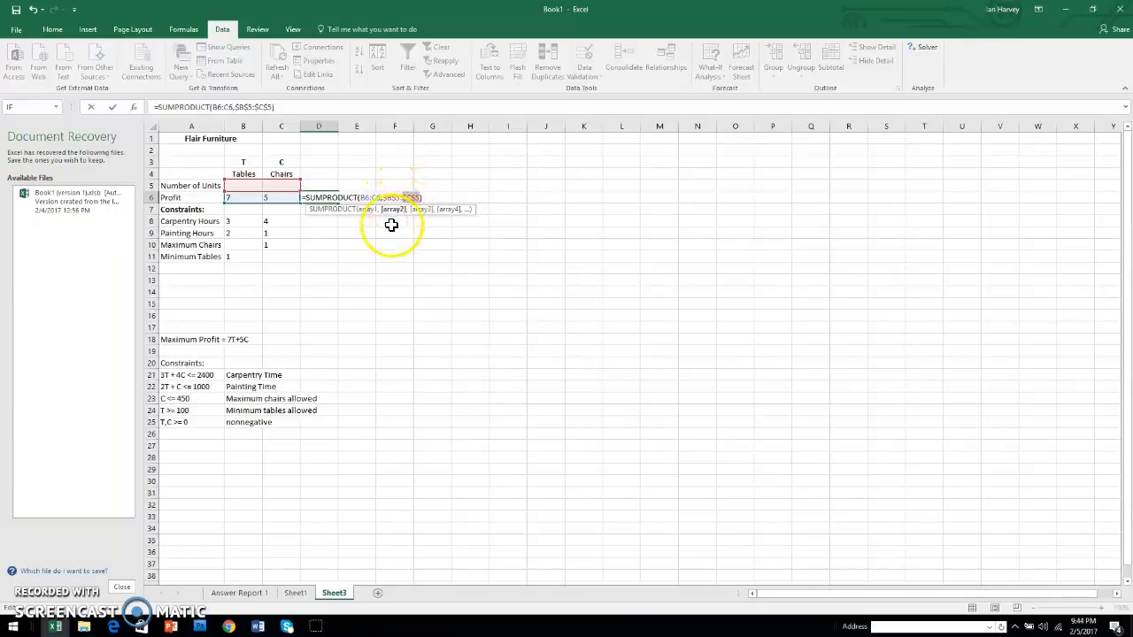
{"action": "key", "text": "Return"}
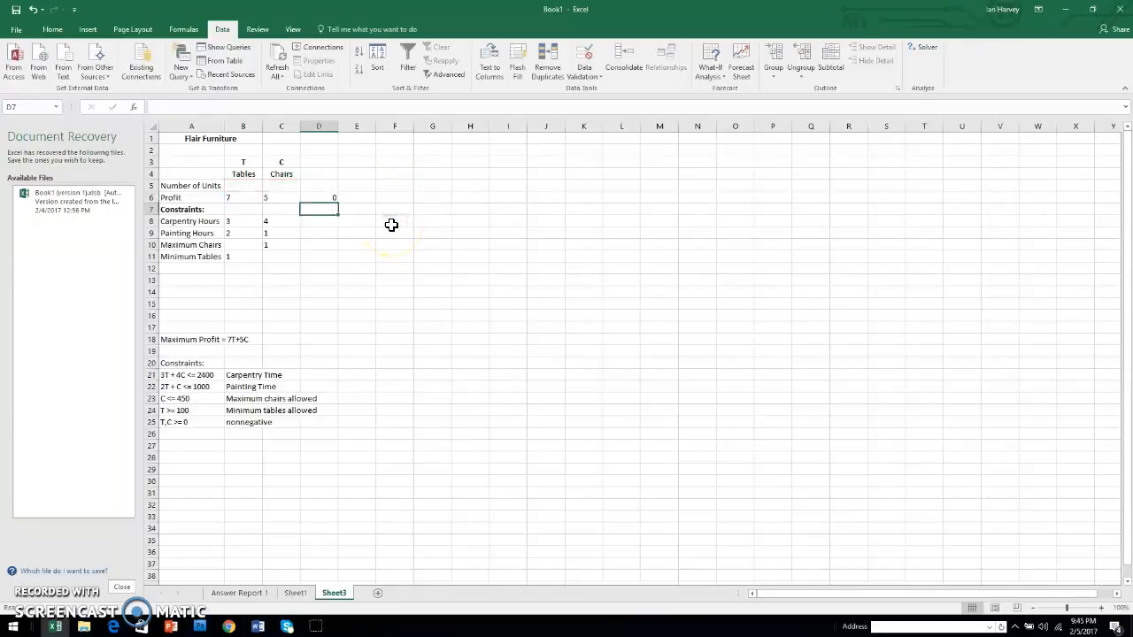
Step: Fill the SUMPRODUCT formula from D6 down through D11
{"action": "left_click", "coordinate": [315, 217]}
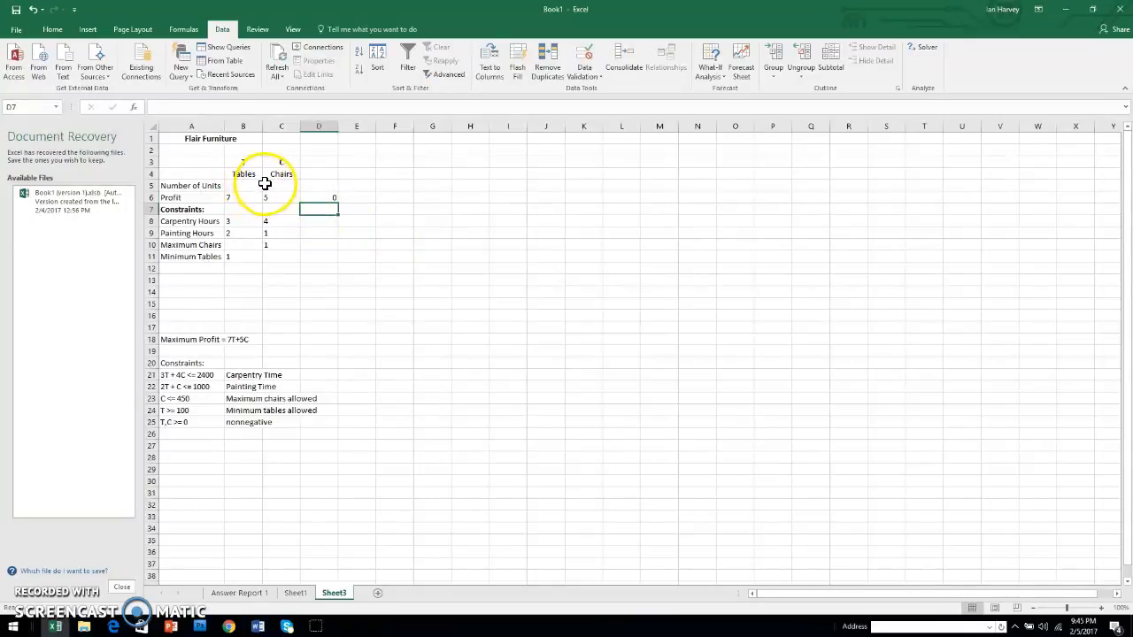
{"action": "left_click", "coordinate": [324, 195]}
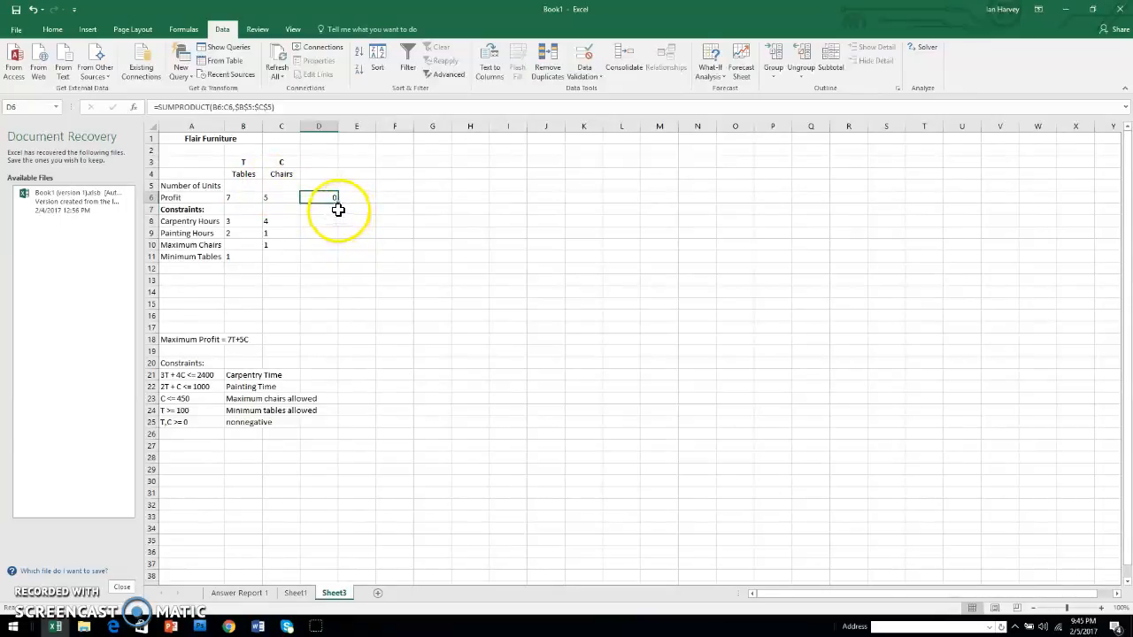
{"action": "left_click_drag", "start_coordinate": [337, 202], "coordinate": [338, 257]}
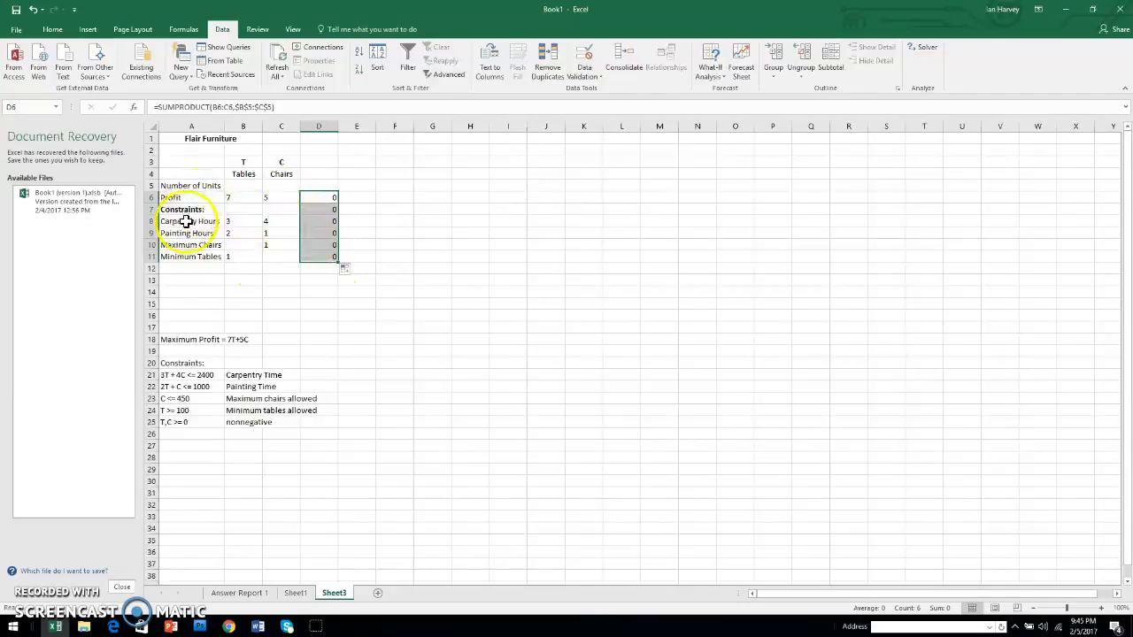
Step: Clear the copied formula from D7 in the Constraints heading row
{"action": "left_click", "coordinate": [321, 209]}
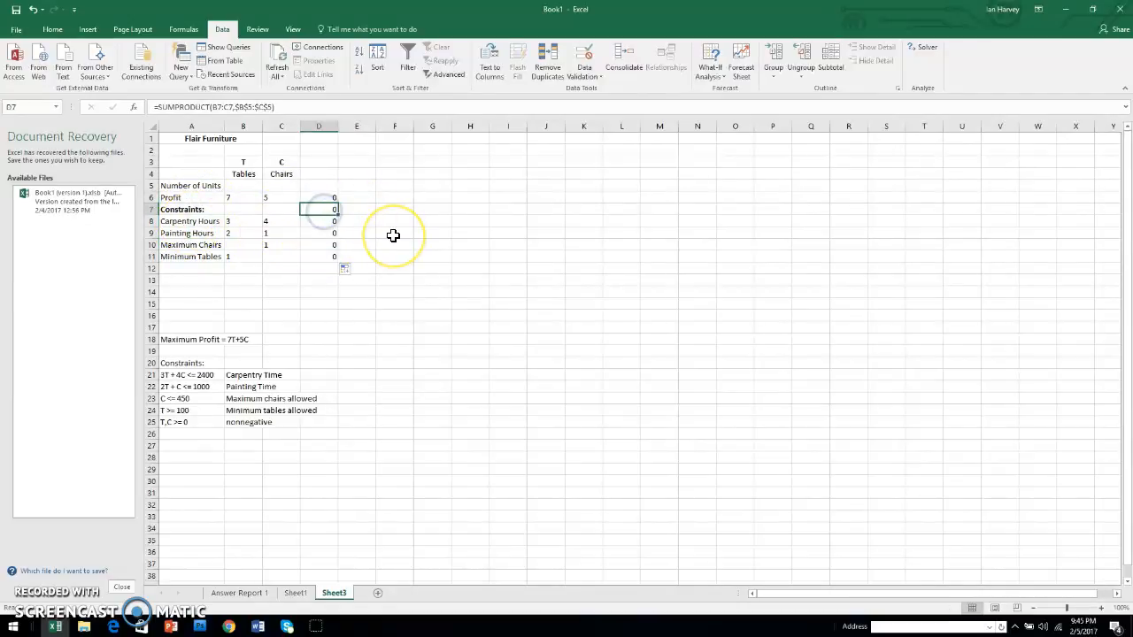
{"action": "key", "text": "F2"}
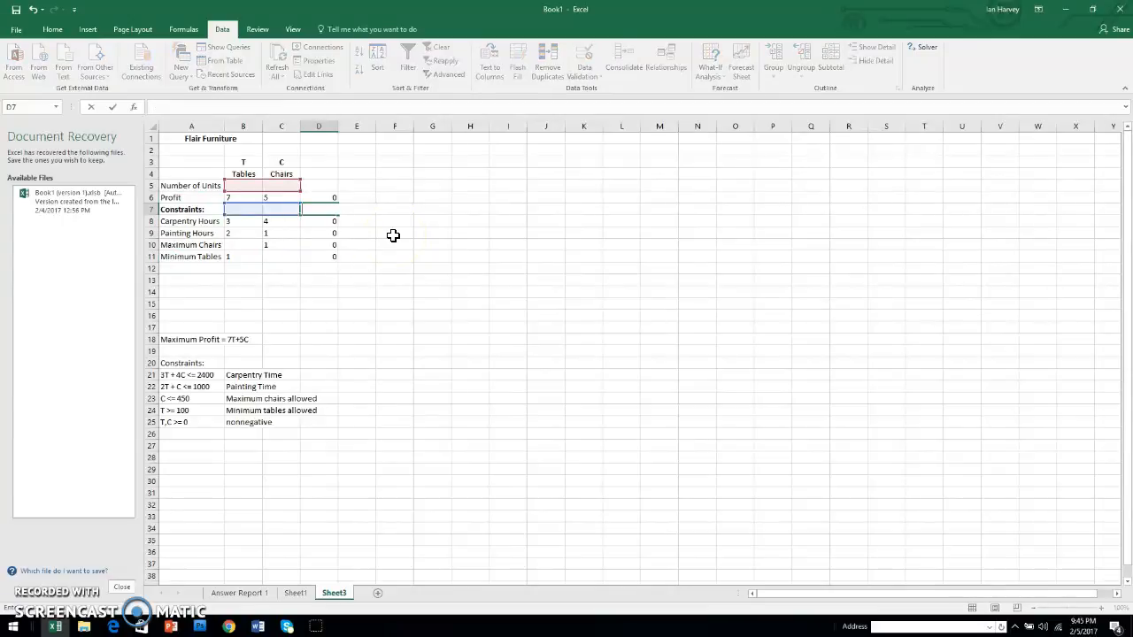
{"action": "left_click", "coordinate": [393, 222]}
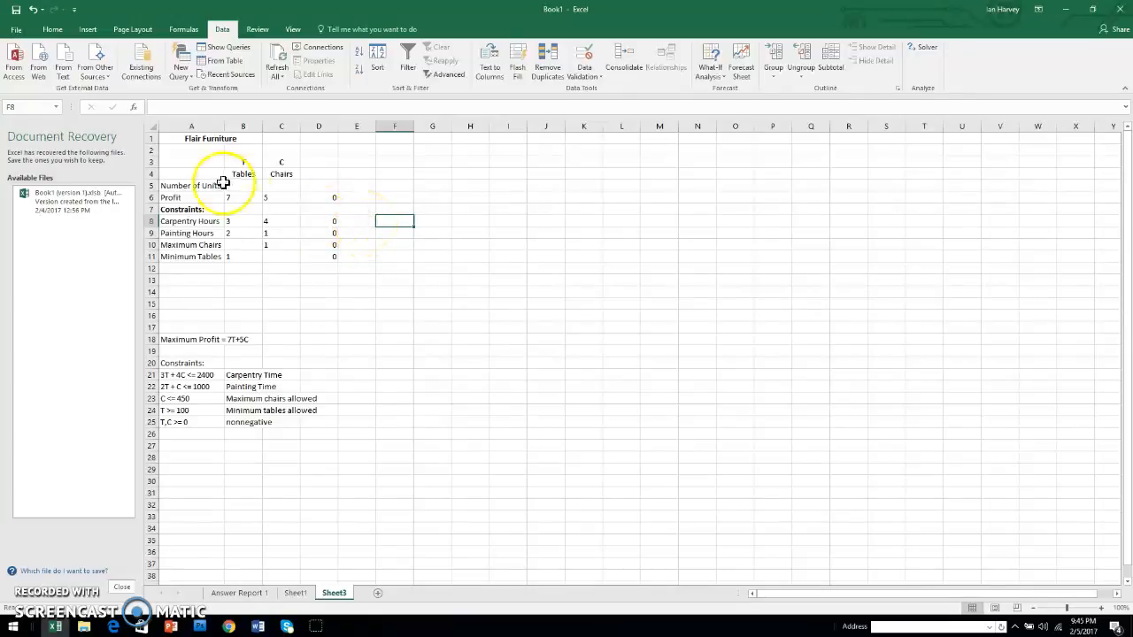
{"action": "left_click", "coordinate": [328, 198]}
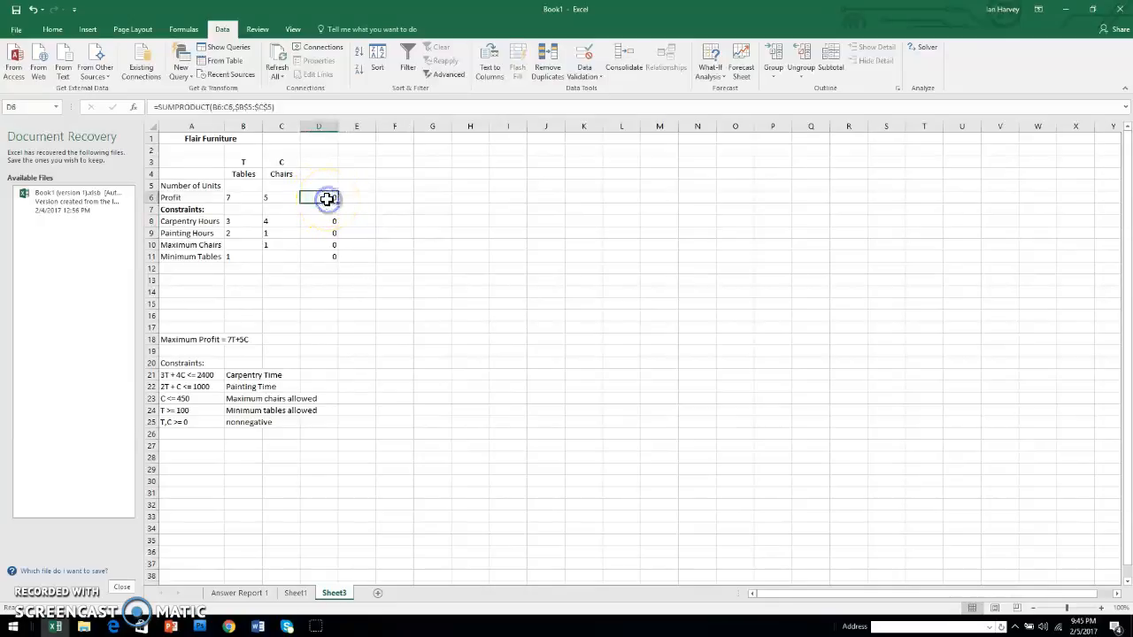
Step: Enter the constraint limits 2400, 1000, 450 and 100 in cells F8 through F11
{"action": "left_click", "coordinate": [397, 223]}
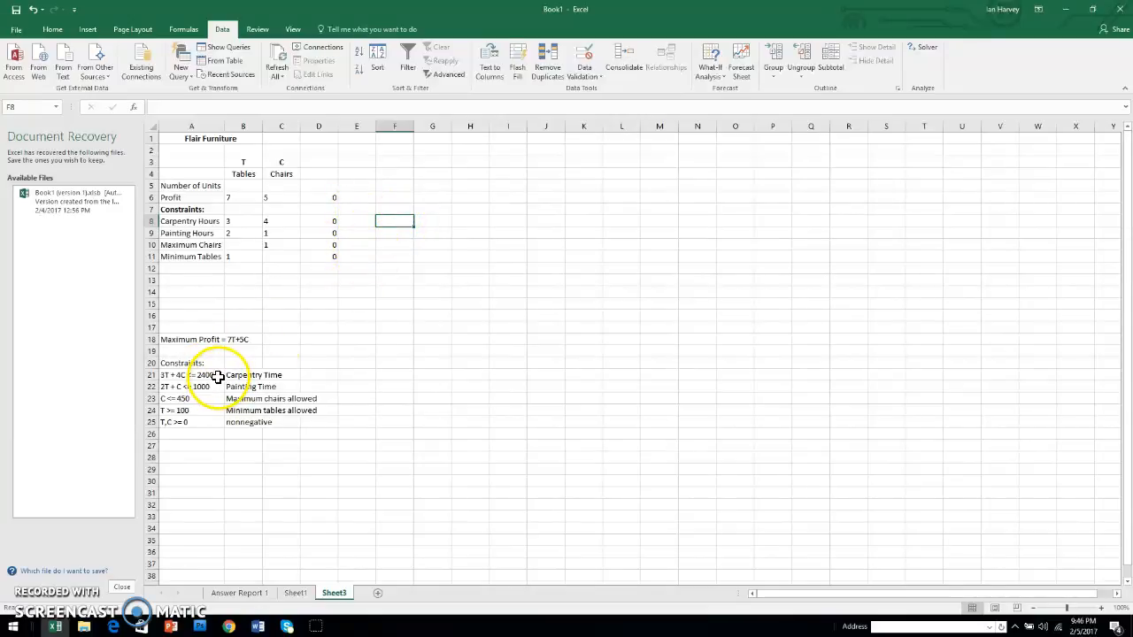
{"action": "type", "text": "2400"}
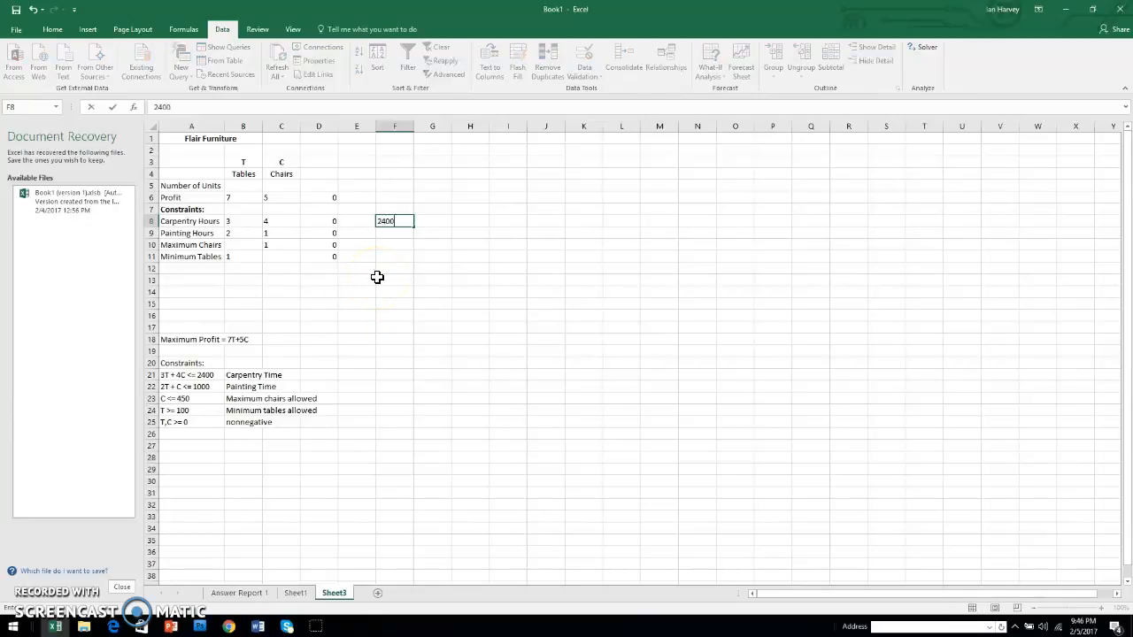
{"action": "key", "text": "Return"}
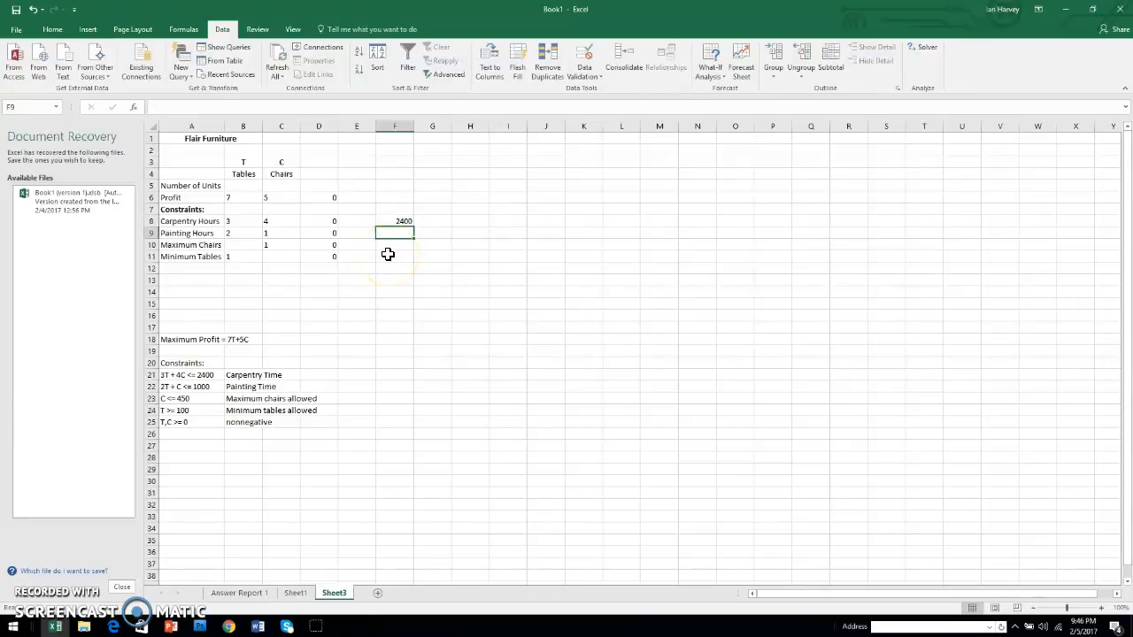
{"action": "type", "text": "1000"}
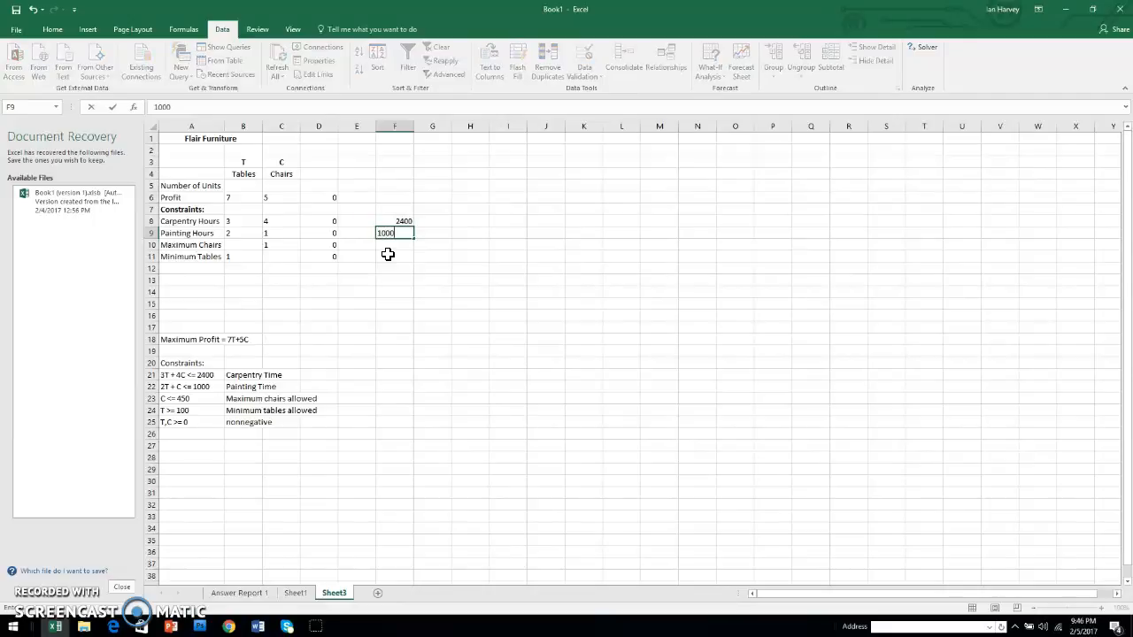
{"action": "key", "text": "Return"}
{"action": "type", "text": "450"}
{"action": "key", "text": "Return"}
{"action": "type", "text": "1"}
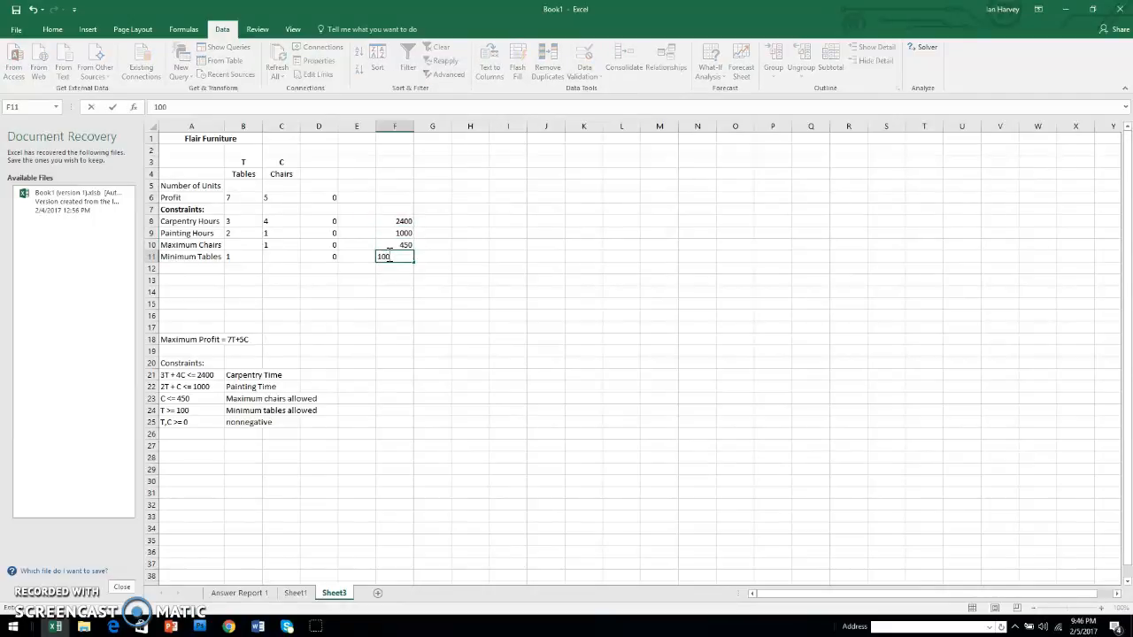
{"action": "type", "text": "00"}
{"action": "key", "text": "Return"}
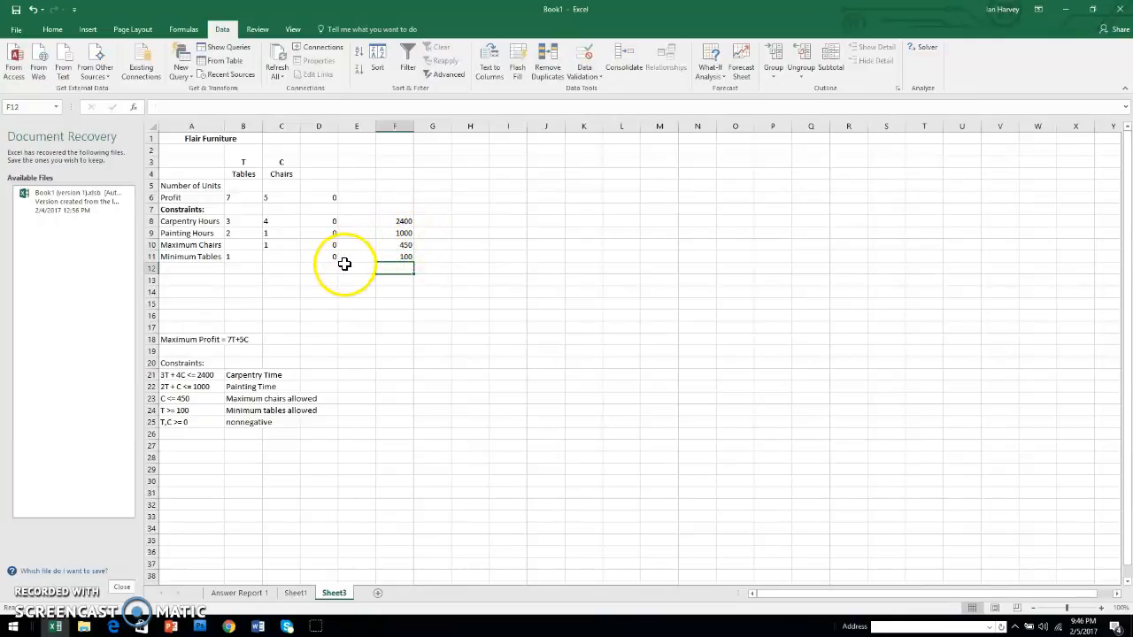
Step: Search the commands for "solver", check the Solver Add-in entry in the Add-ins dialog, and close it without changes
{"action": "left_click", "coordinate": [387, 31]}
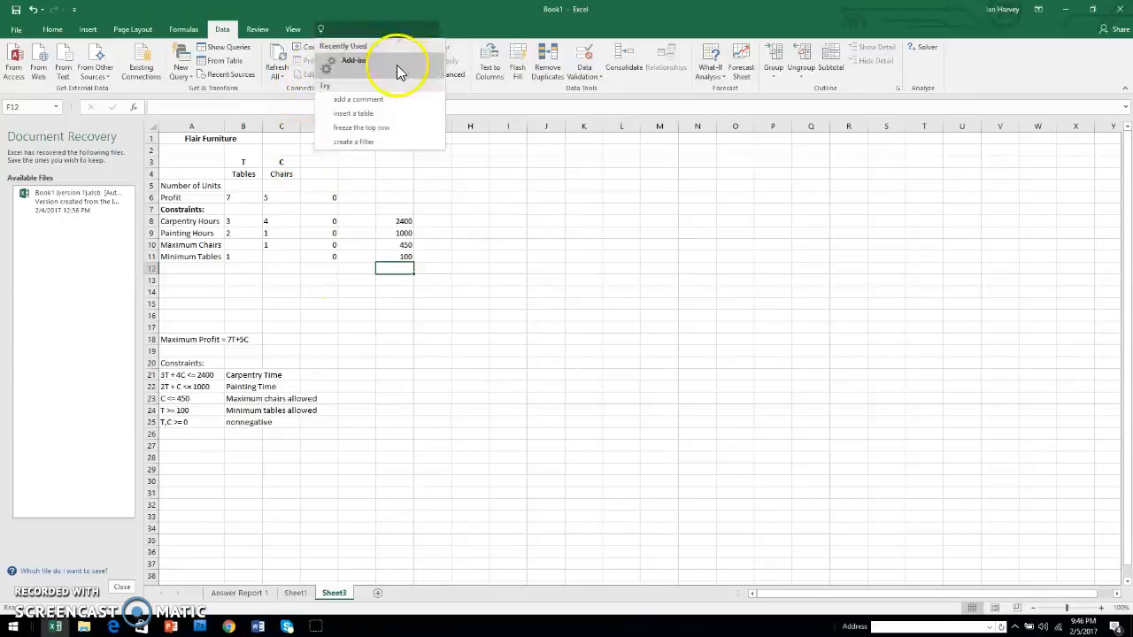
{"action": "type", "text": "solver"}
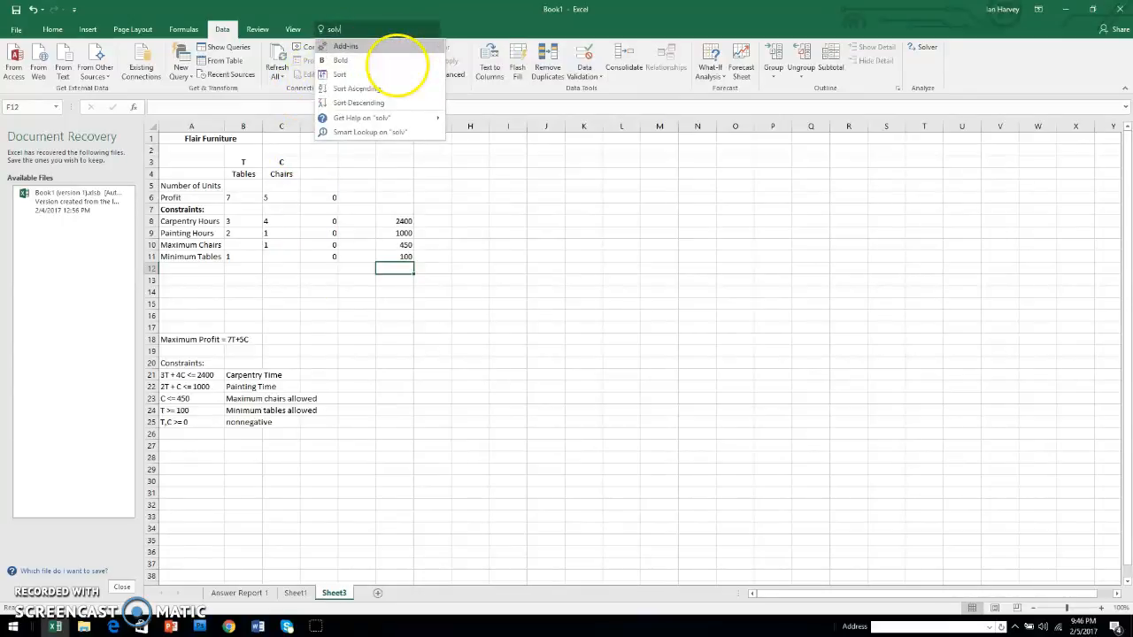
{"action": "left_click", "coordinate": [370, 43]}
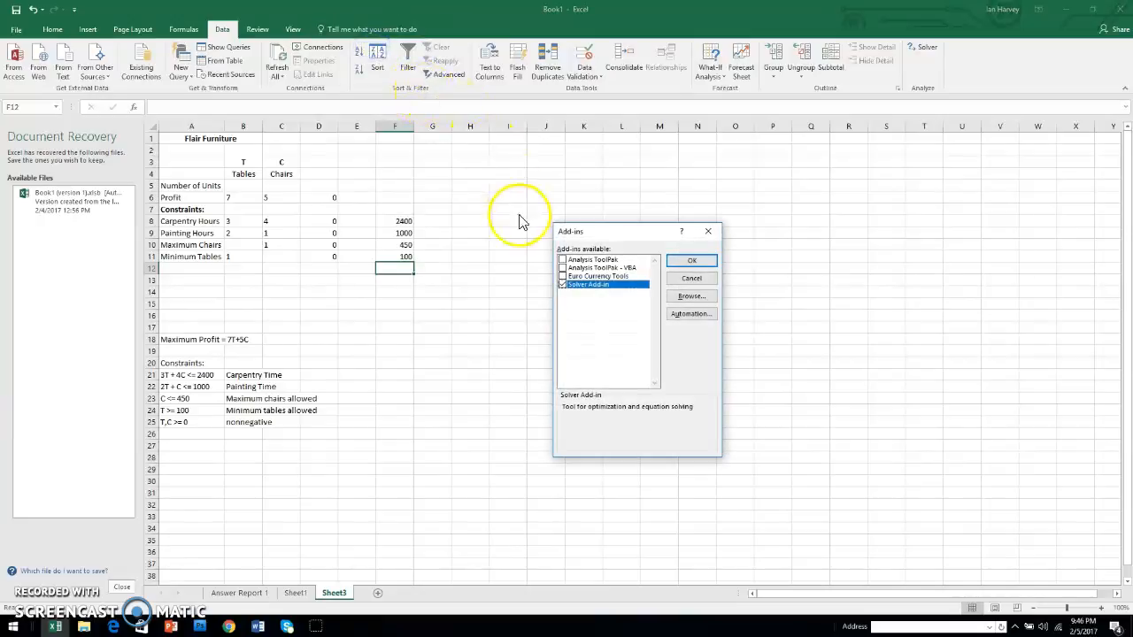
{"action": "left_click", "coordinate": [564, 285]}
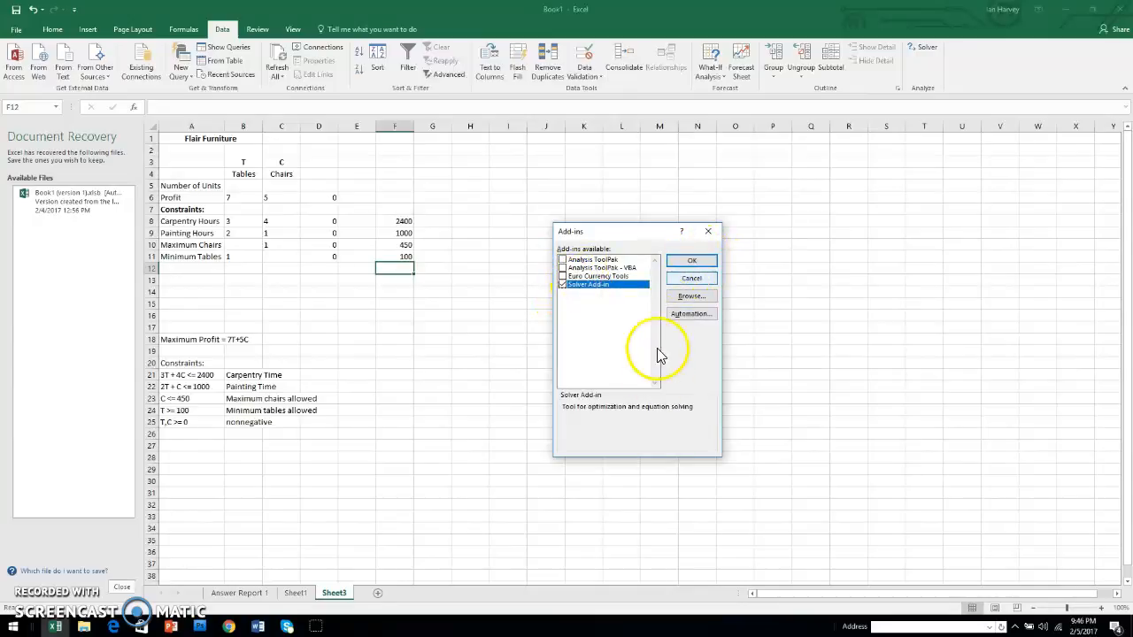
{"action": "left_click", "coordinate": [694, 281]}
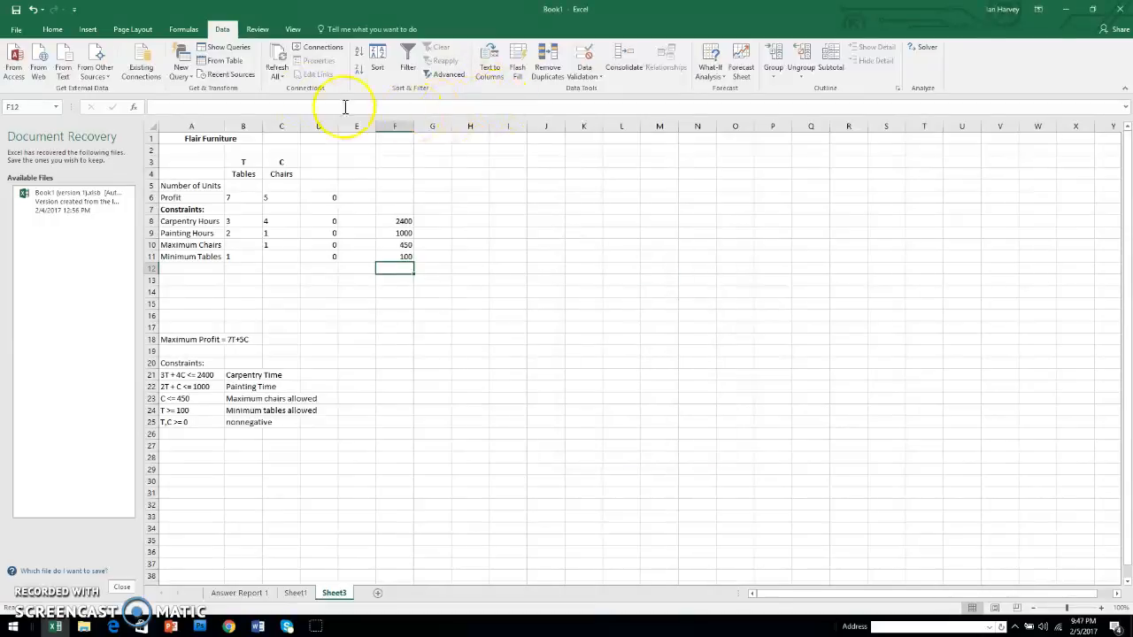
Step: Open the Solver parameters with the total profit cell $D$6 as the objective
{"action": "left_click", "coordinate": [224, 34]}
{"action": "left_click", "coordinate": [928, 49]}
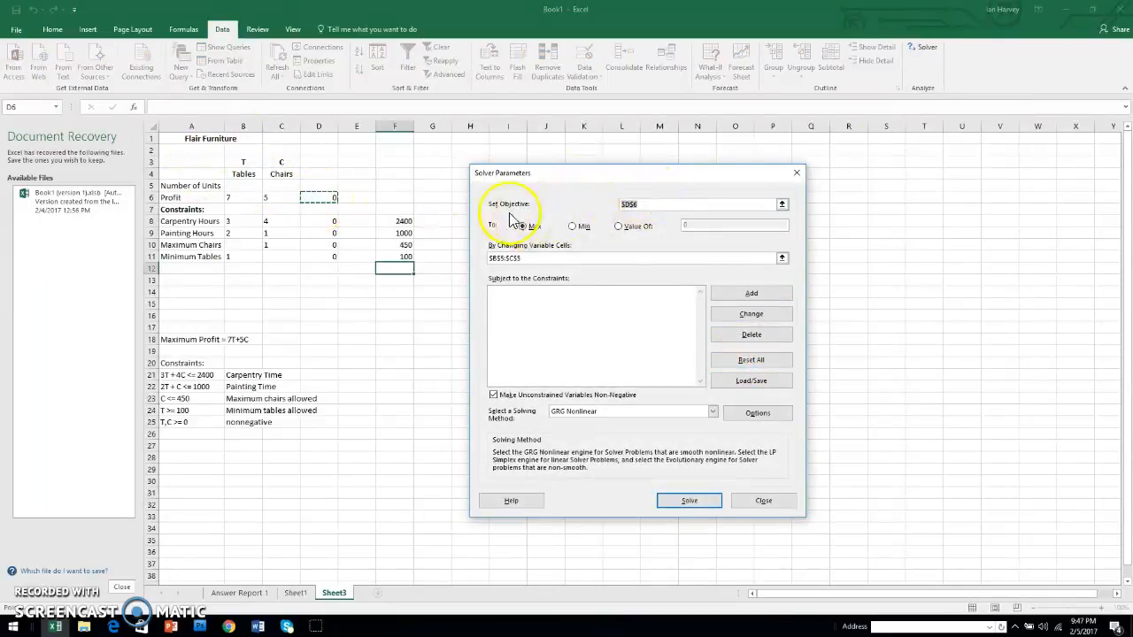
{"action": "left_click", "coordinate": [681, 206]}
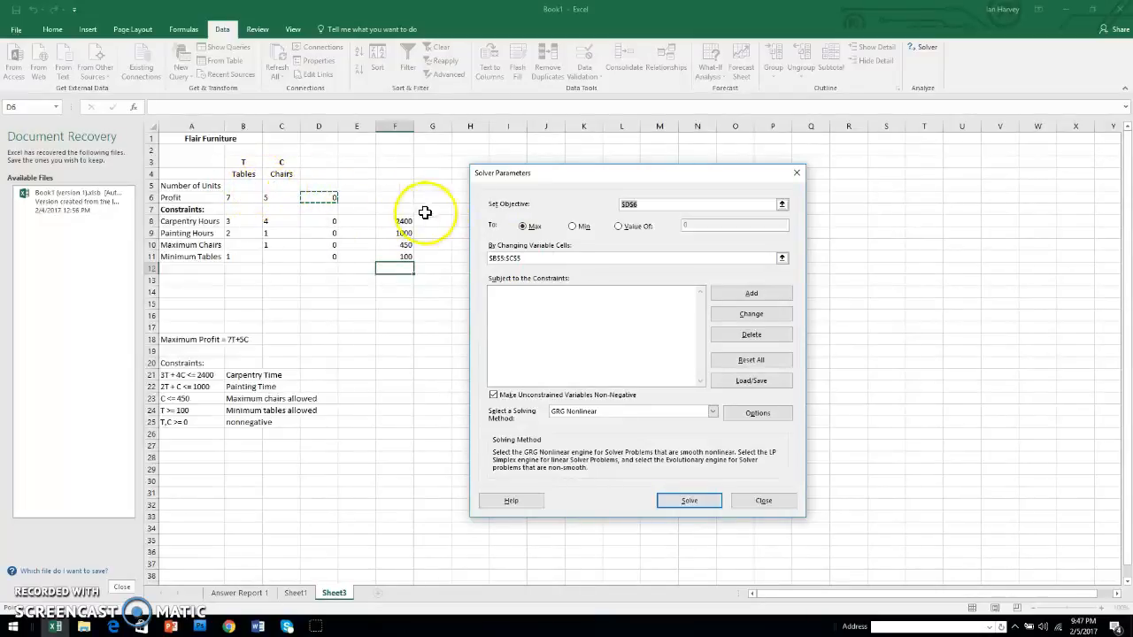
Step: Set Solver's changing variable cells to the number of units for tables and chairs, $B$5:$C$5
{"action": "left_click", "coordinate": [548, 260]}
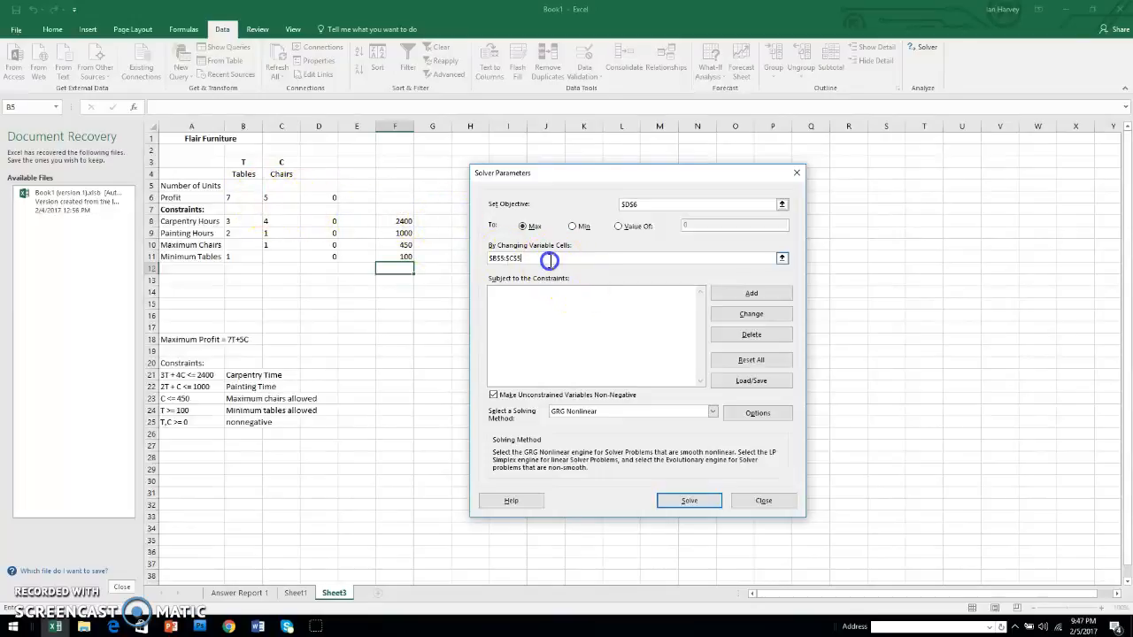
{"action": "left_click", "coordinate": [547, 258]}
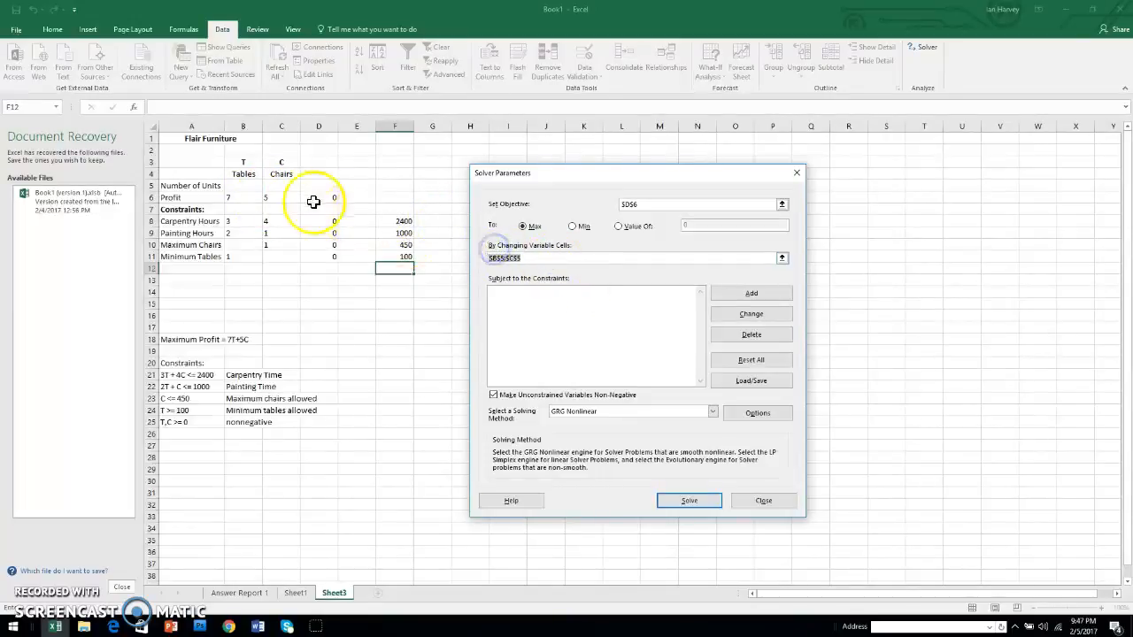
{"action": "left_click_drag", "start_coordinate": [239, 209], "coordinate": [266, 214]}
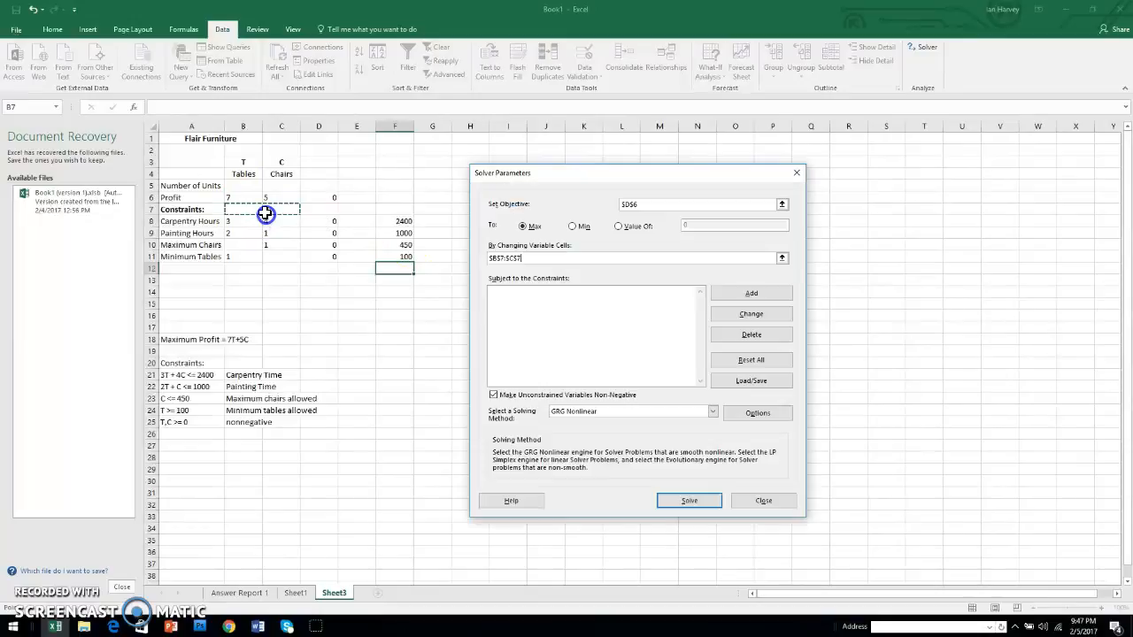
{"action": "left_click", "coordinate": [537, 259]}
{"action": "left_click_drag", "start_coordinate": [537, 260], "coordinate": [480, 257]}
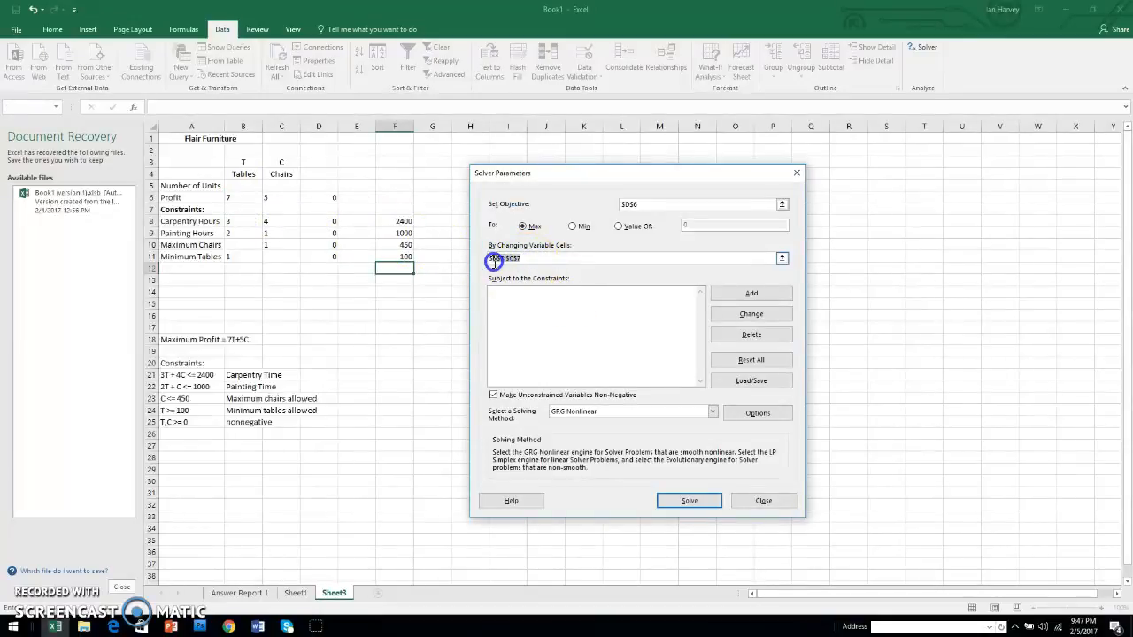
{"action": "double_click", "coordinate": [491, 261]}
{"action": "left_click_drag", "start_coordinate": [235, 186], "coordinate": [279, 190]}
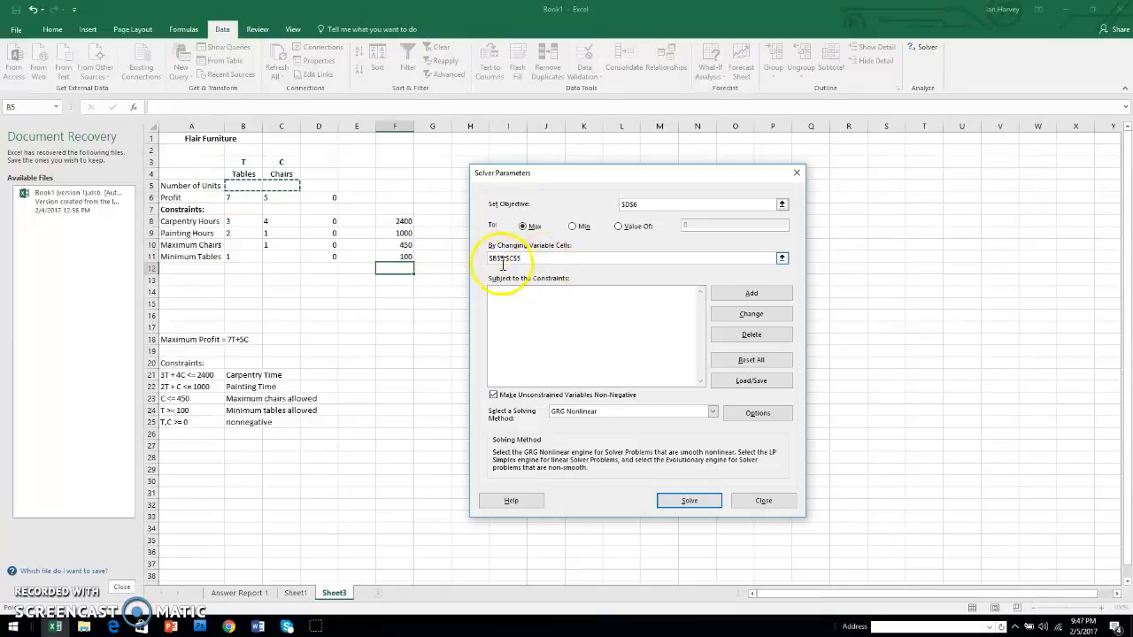
Step: Add a Solver constraint requiring $D$8:$D$10 <= $F$8:$F$10 for carpentry hours, painting hours and maximum chairs
{"action": "left_click", "coordinate": [564, 309]}
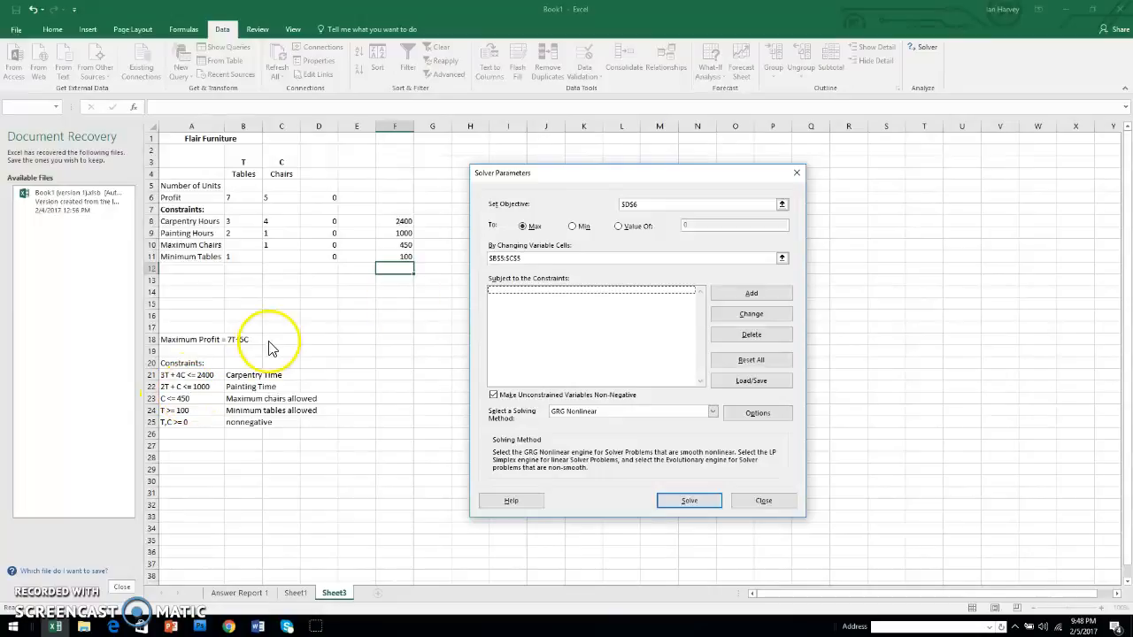
{"action": "left_click", "coordinate": [741, 296]}
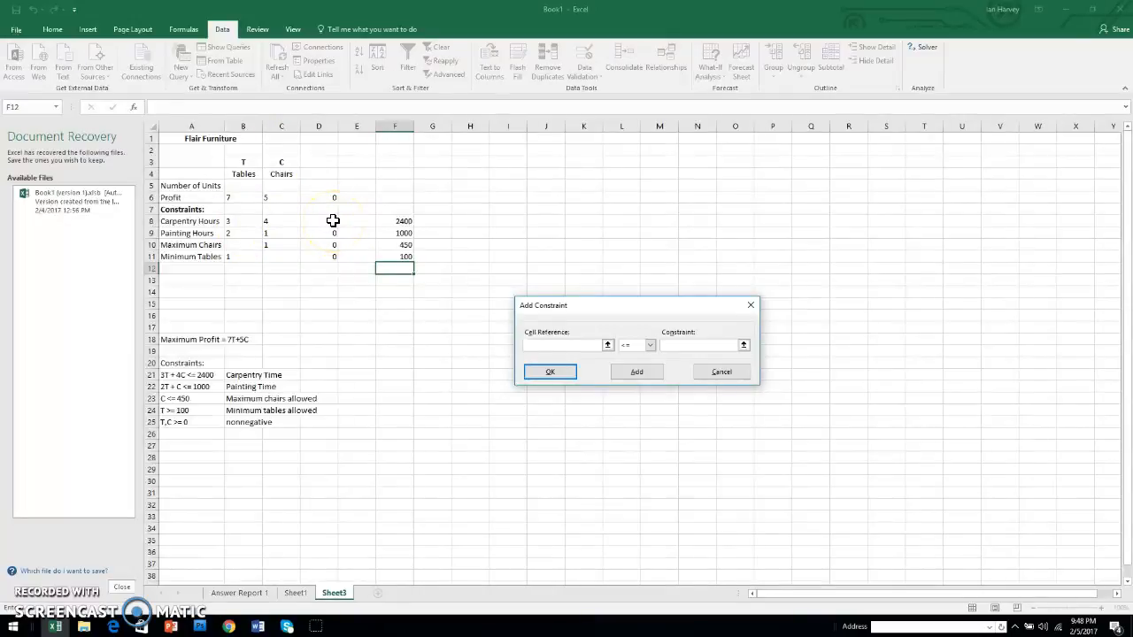
{"action": "left_click_drag", "start_coordinate": [332, 221], "coordinate": [330, 244]}
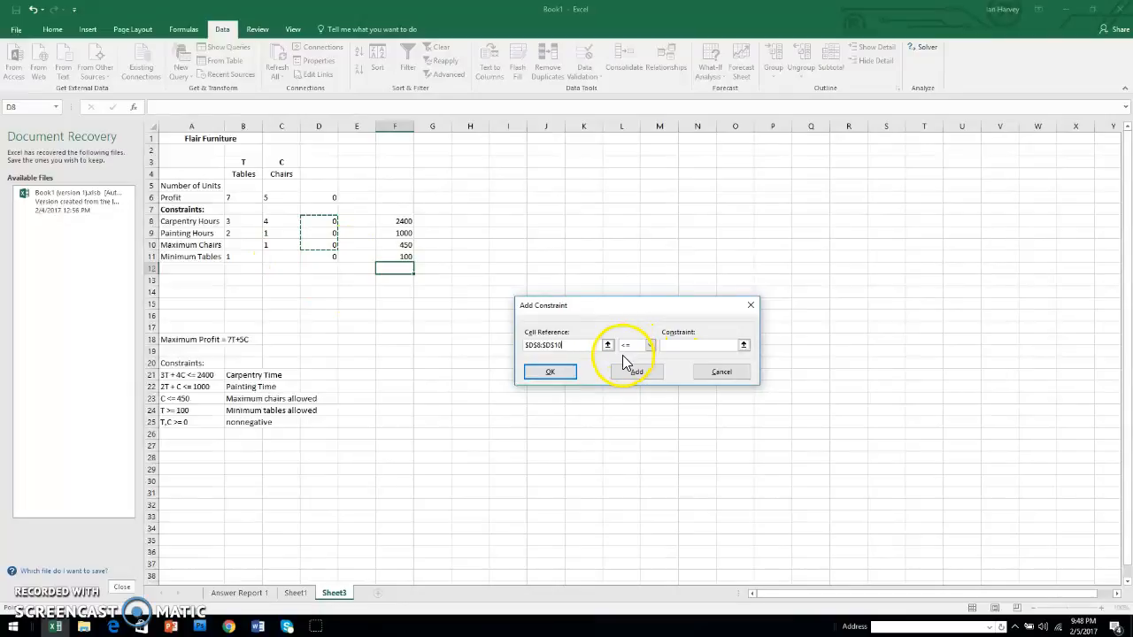
{"action": "left_click", "coordinate": [689, 346]}
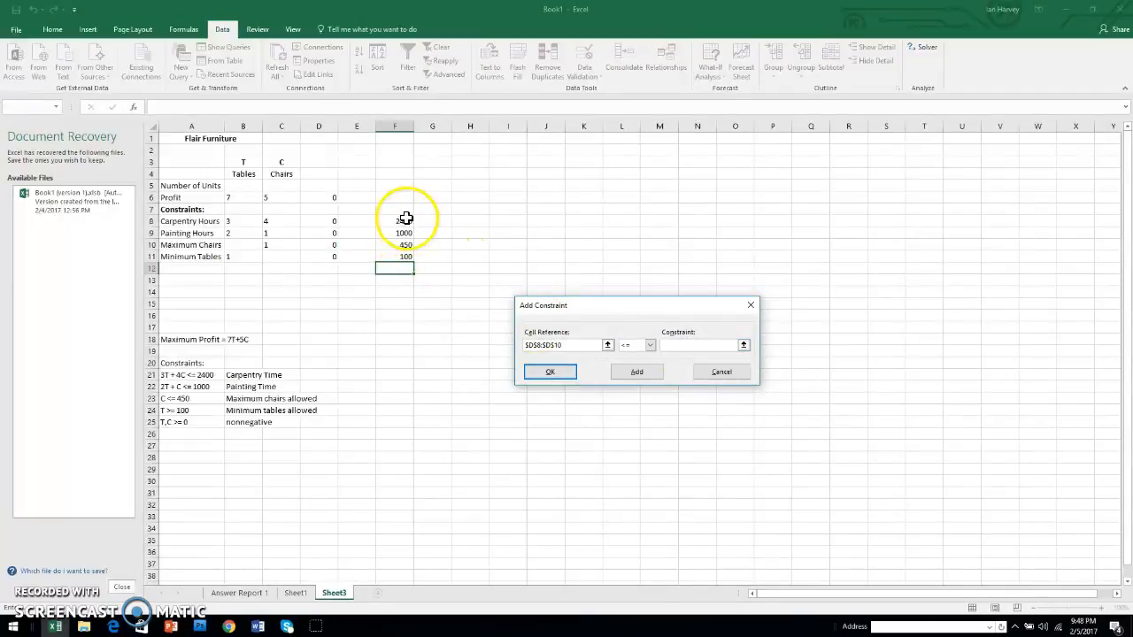
{"action": "left_click_drag", "start_coordinate": [405, 221], "coordinate": [403, 242]}
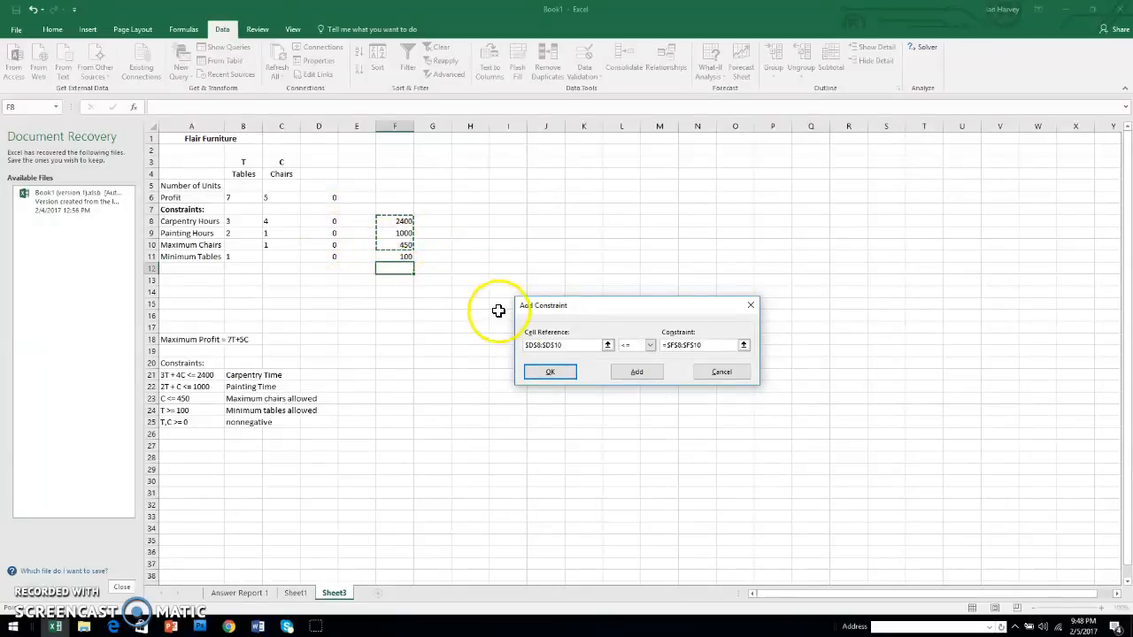
{"action": "left_click", "coordinate": [549, 371]}
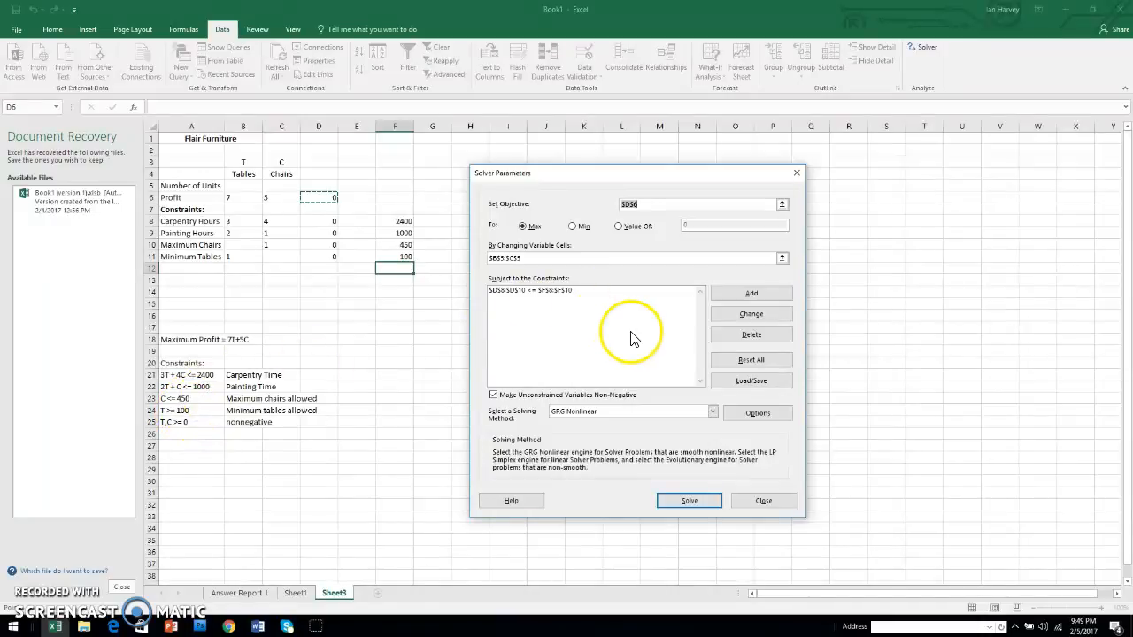
Step: Add the minimum tables constraint to Solver, requiring $D$11 >= $F$11
{"action": "left_click", "coordinate": [726, 292]}
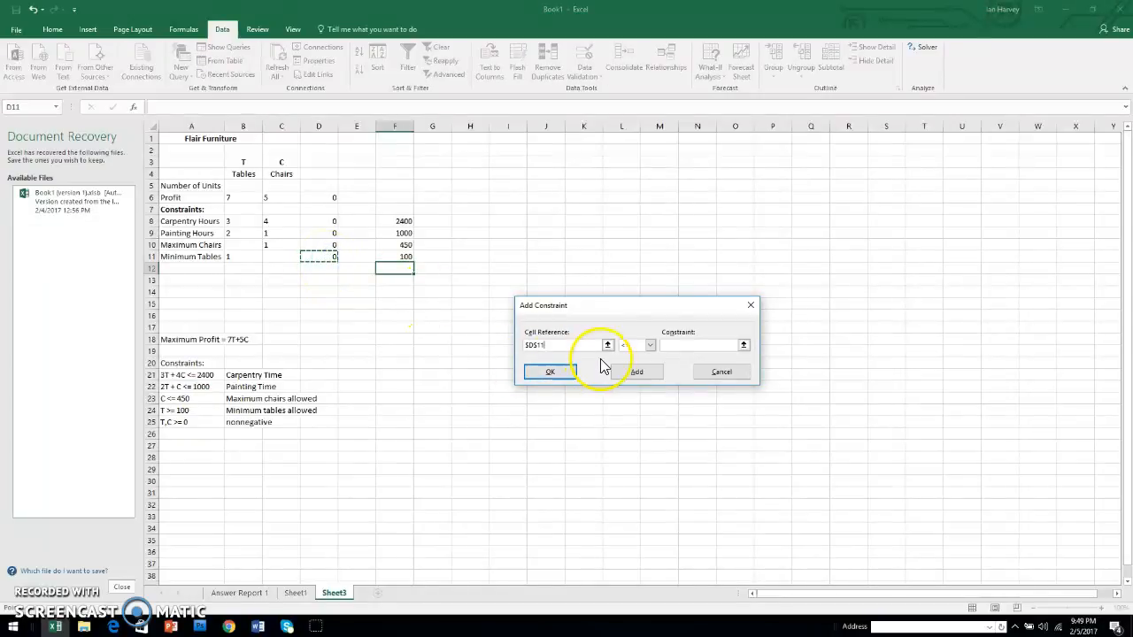
{"action": "left_click", "coordinate": [649, 346]}
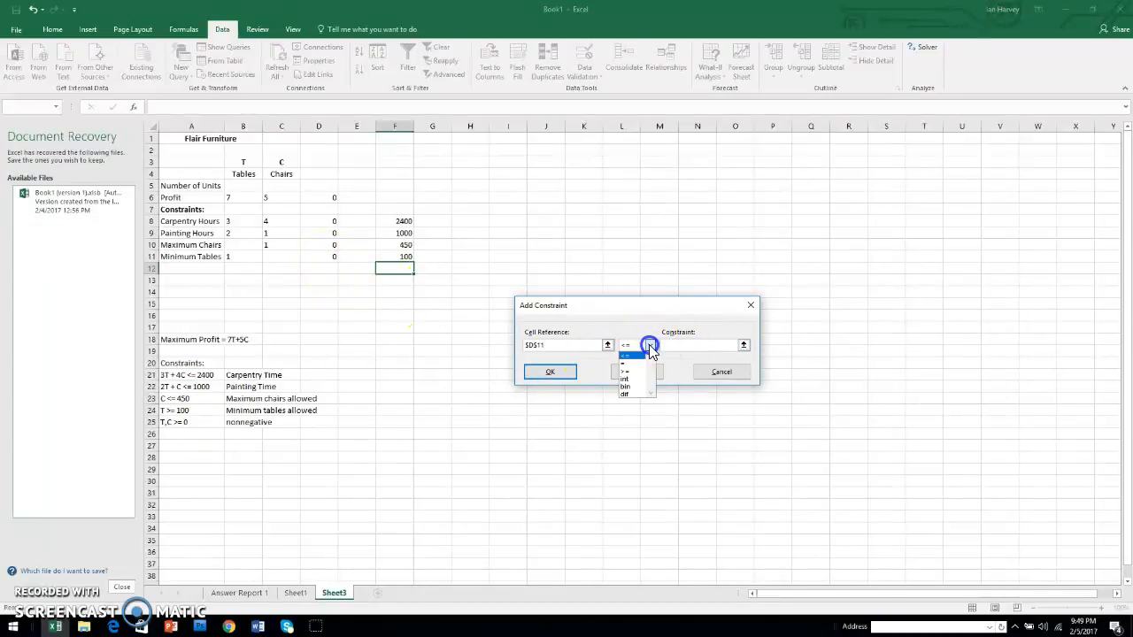
{"action": "left_click", "coordinate": [634, 373]}
{"action": "left_click", "coordinate": [650, 345]}
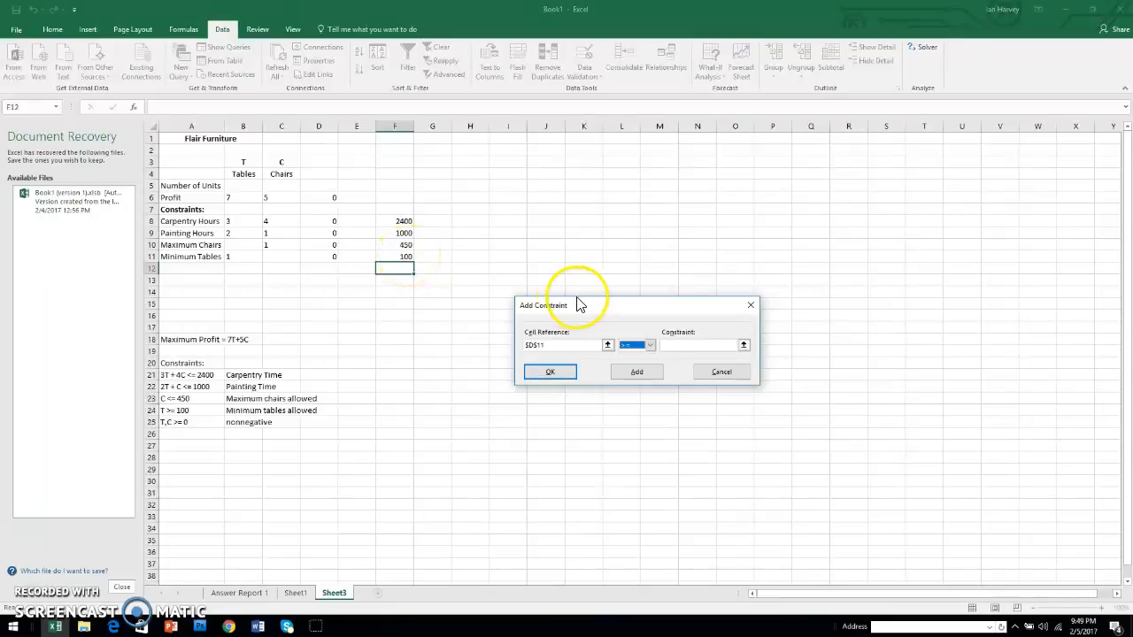
{"action": "left_click", "coordinate": [698, 345]}
{"action": "left_click", "coordinate": [405, 257]}
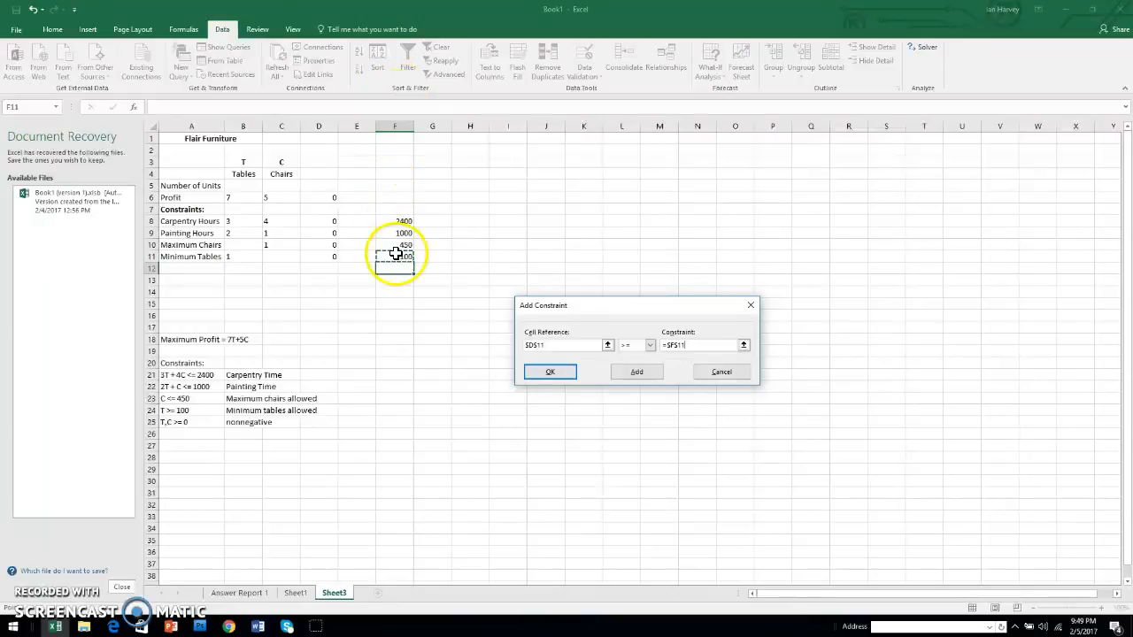
{"action": "left_click", "coordinate": [554, 372]}
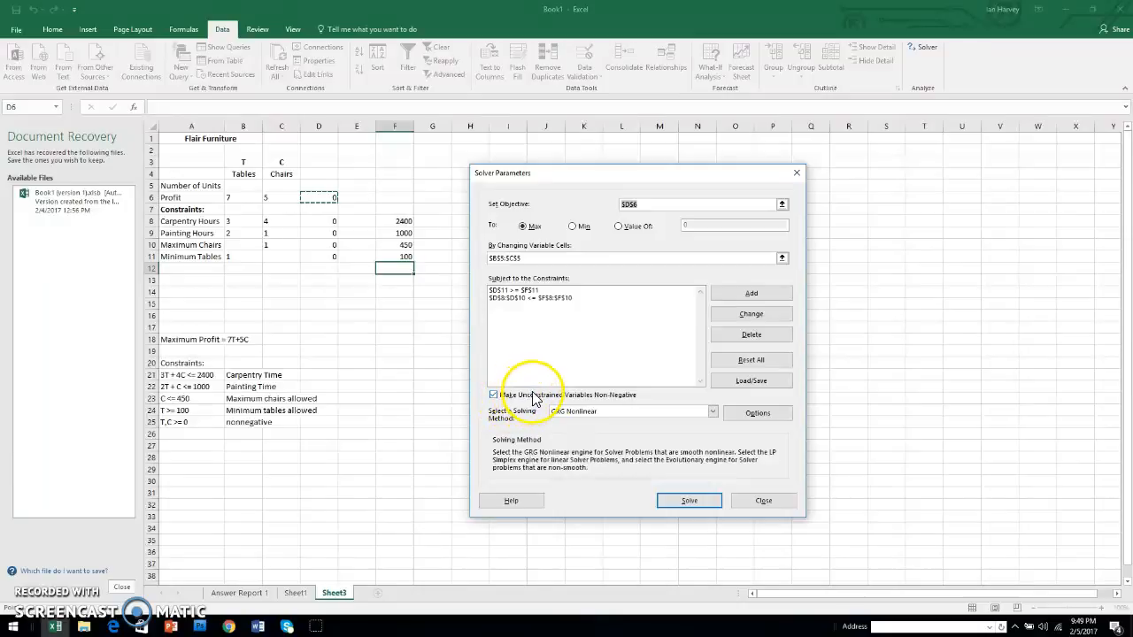
Step: Choose Simplex LP as the solving method, keeping unconstrained variables non-negative
{"action": "left_click", "coordinate": [567, 400]}
{"action": "left_click", "coordinate": [526, 398]}
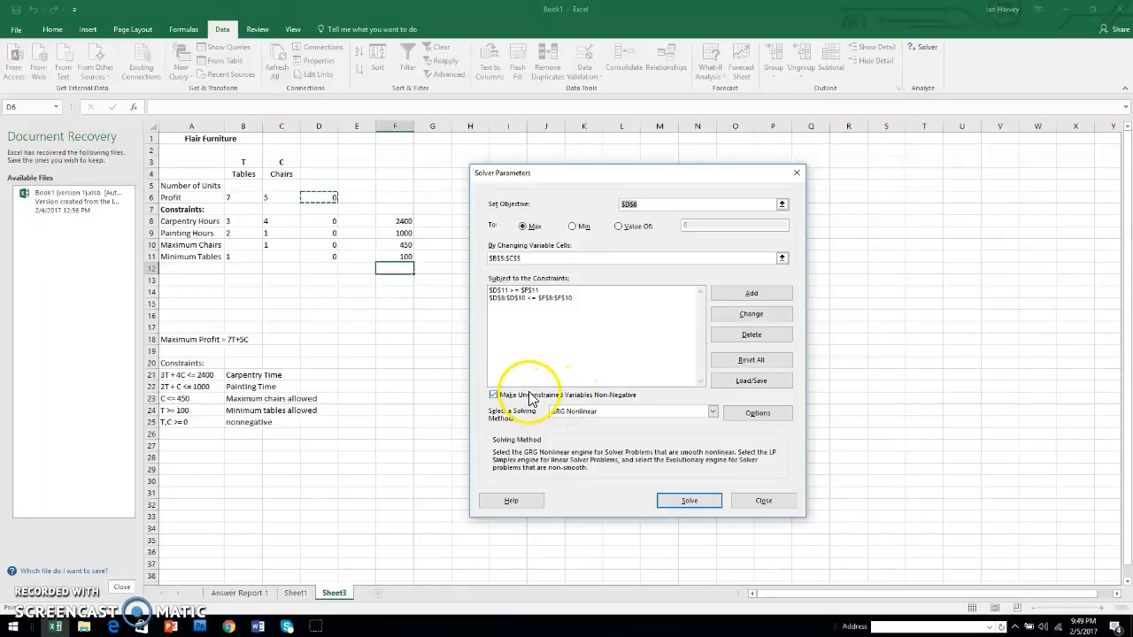
{"action": "left_click", "coordinate": [713, 412]}
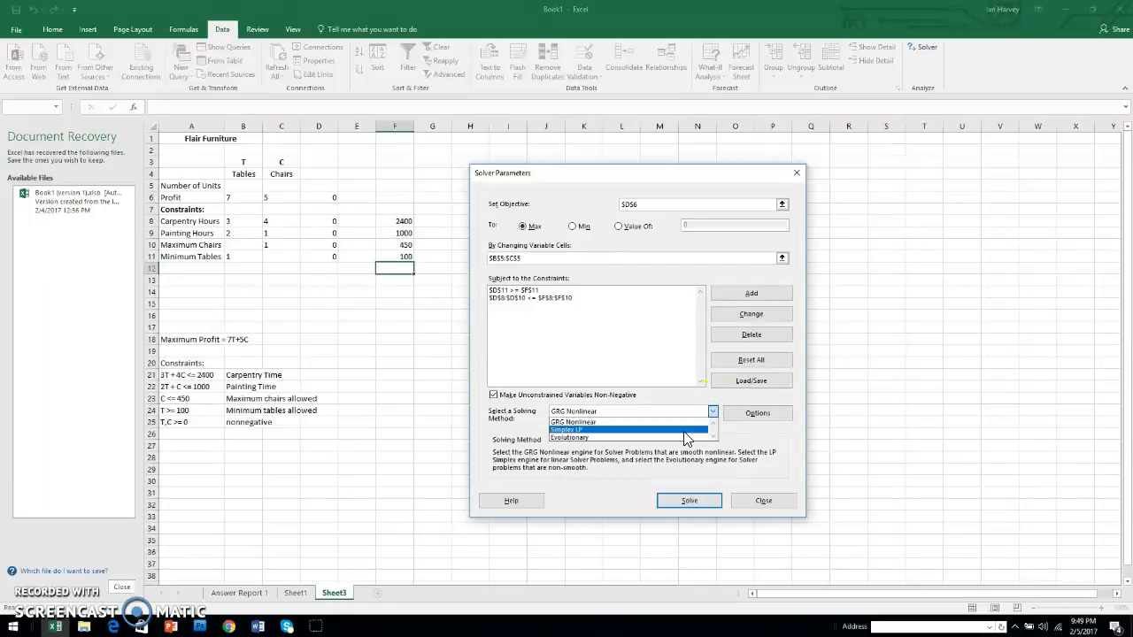
{"action": "left_click", "coordinate": [684, 431]}
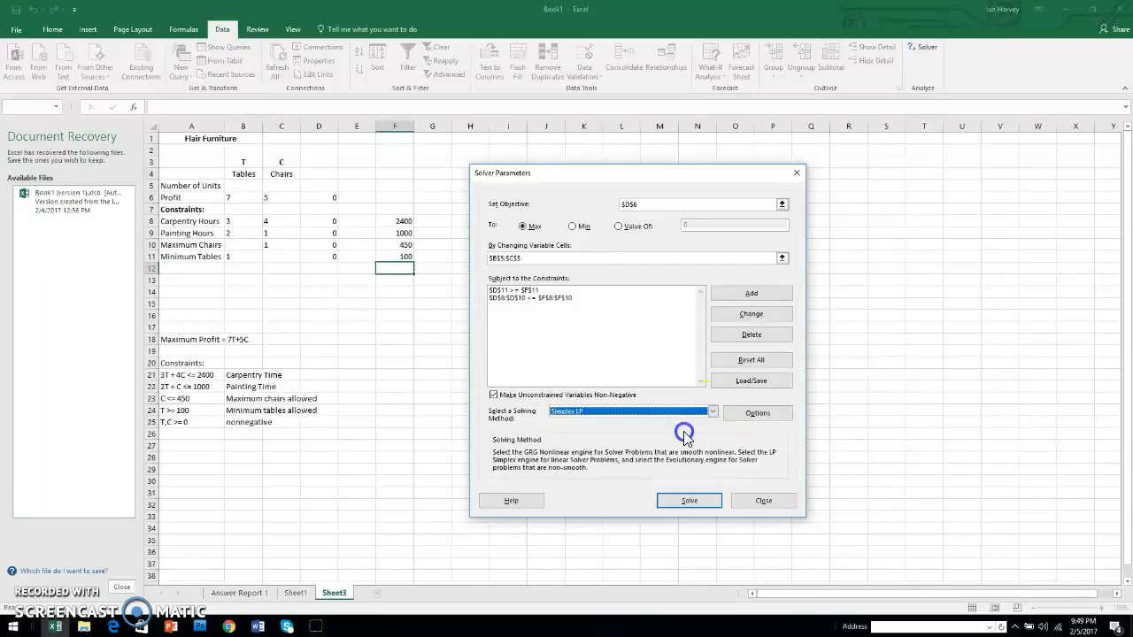
Step: In the Solver options, enable automatic scaling and set max time 100, iterations 100, max subproblems 5000 and max feasible solutions 5000
{"action": "left_click", "coordinate": [759, 414]}
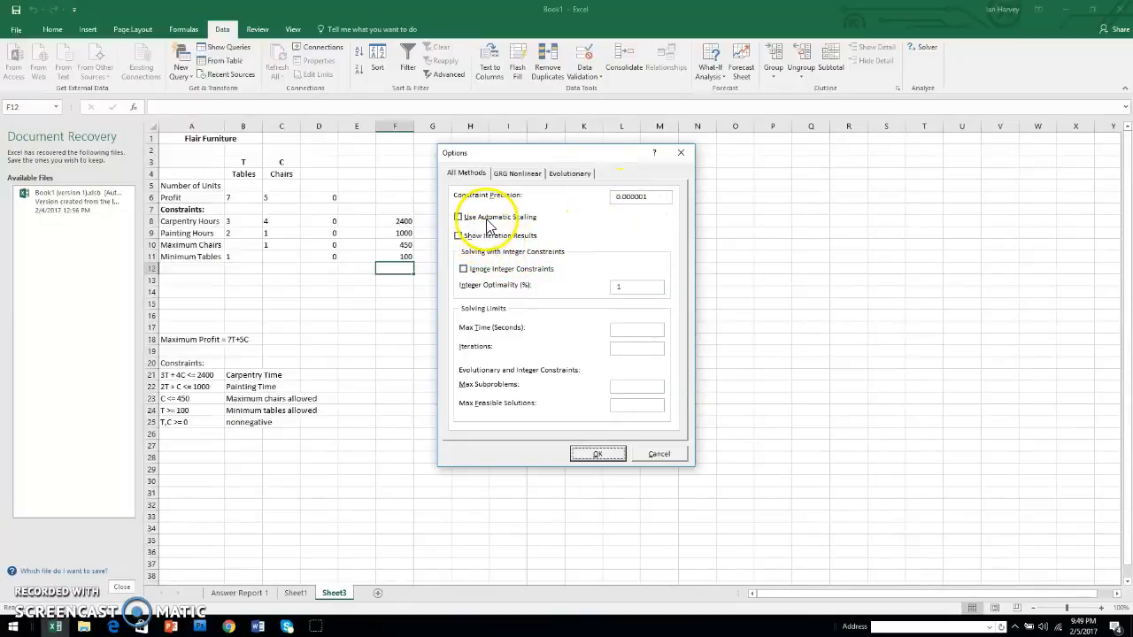
{"action": "left_click", "coordinate": [458, 217]}
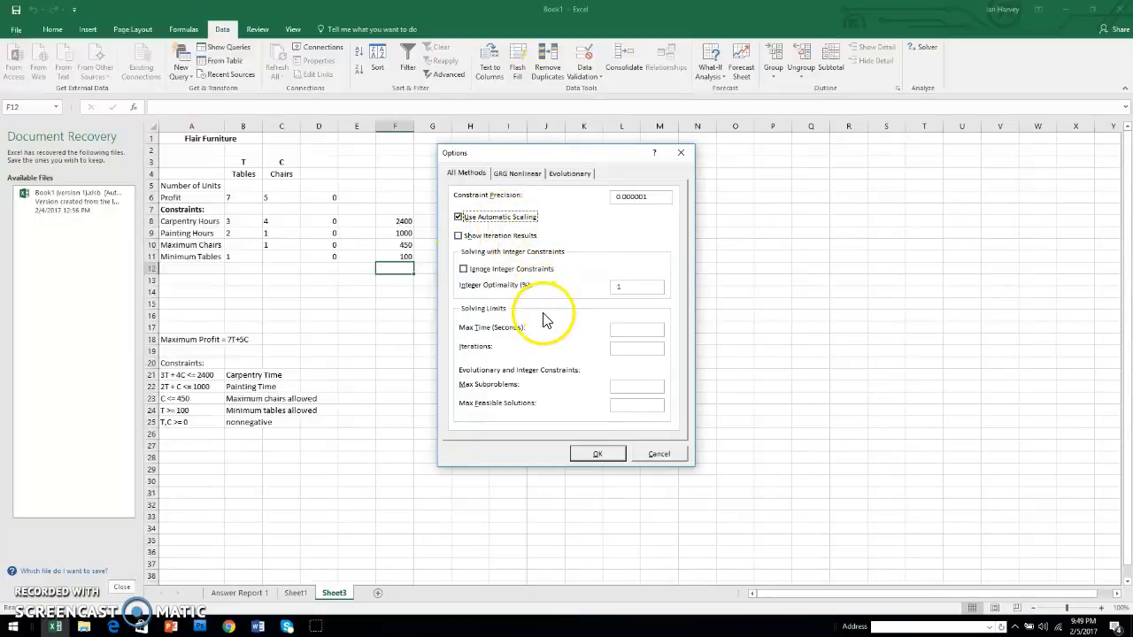
{"action": "left_click", "coordinate": [633, 331]}
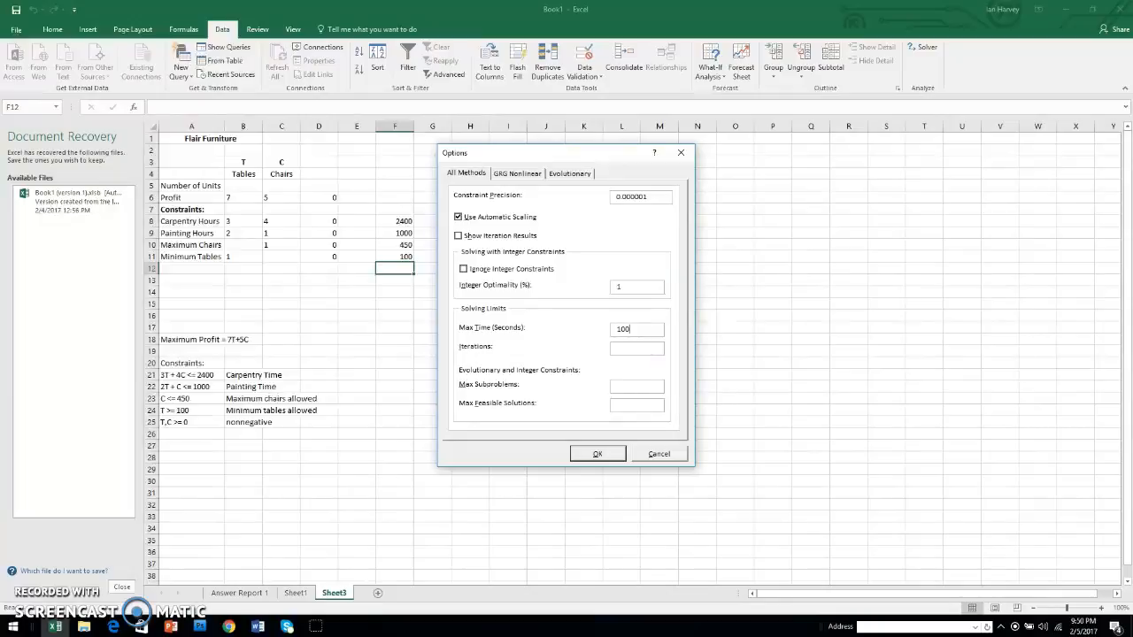
{"action": "left_click", "coordinate": [633, 348]}
{"action": "left_click", "coordinate": [639, 386]}
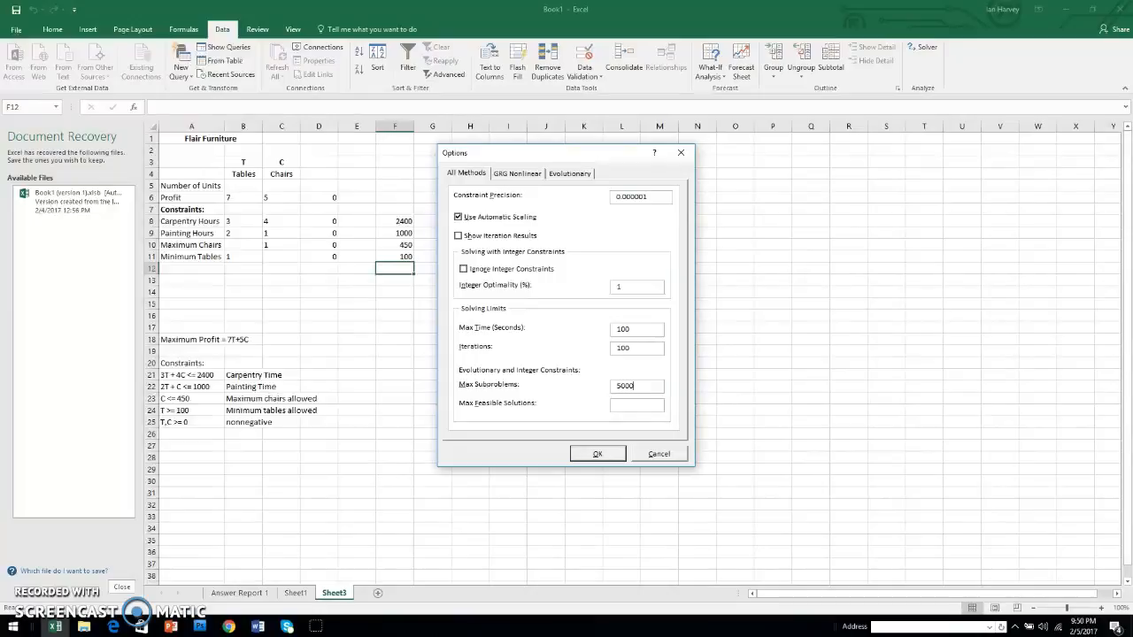
{"action": "left_click", "coordinate": [628, 405]}
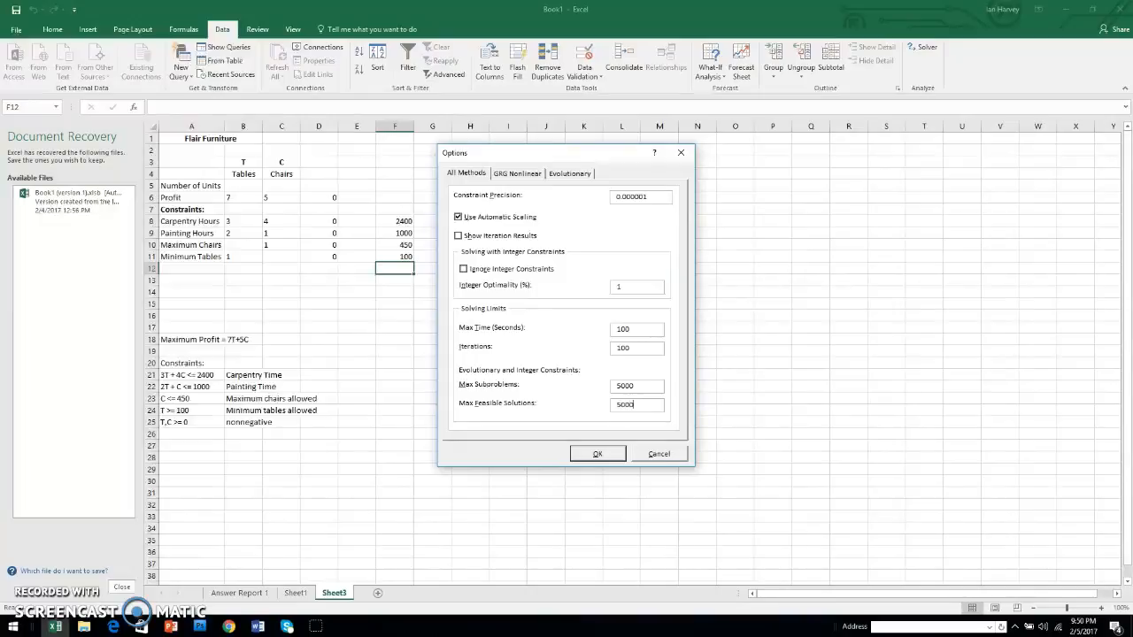
{"action": "left_click", "coordinate": [599, 454]}
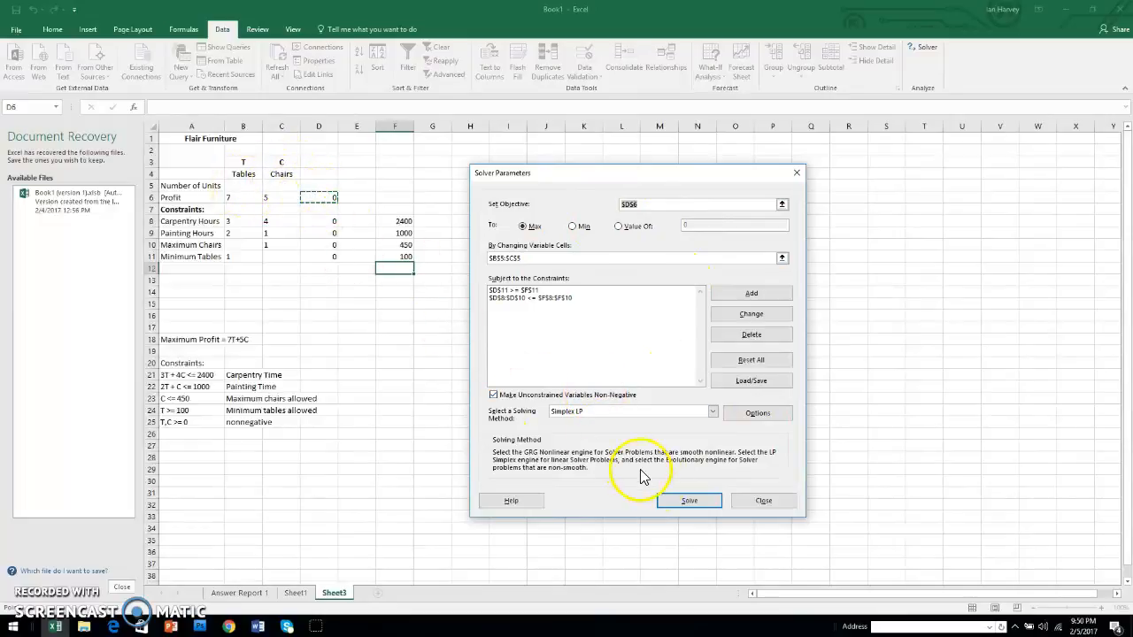
Step: Solve the model, keeping the solution with an Answer report, and review the new report sheet before returning to Sheet3
{"action": "left_click", "coordinate": [691, 501]}
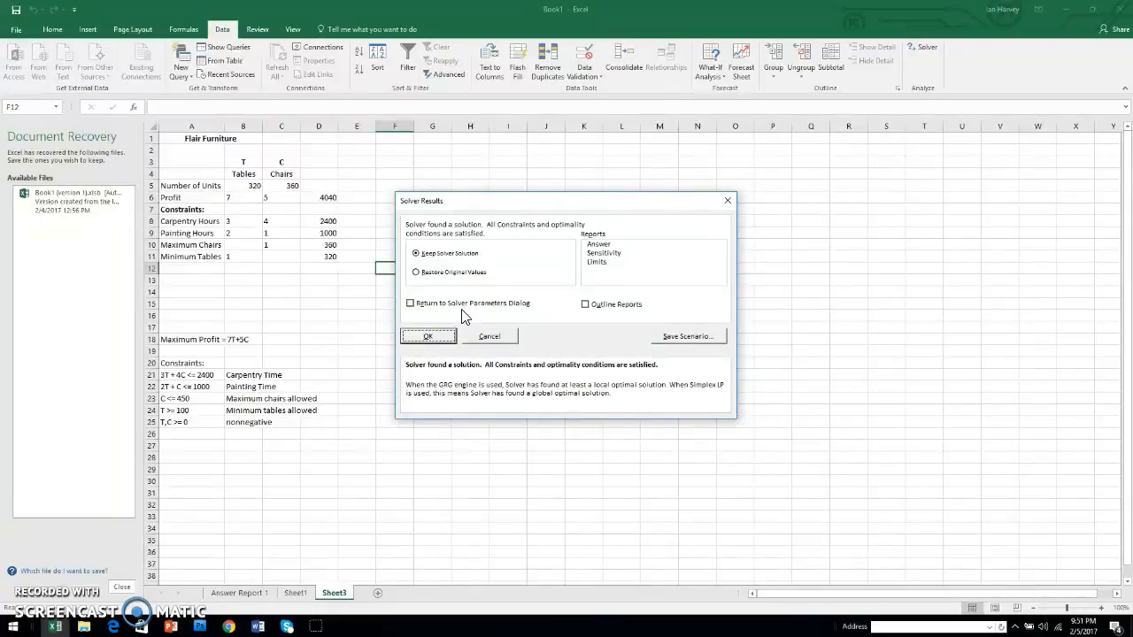
{"action": "left_click", "coordinate": [599, 244]}
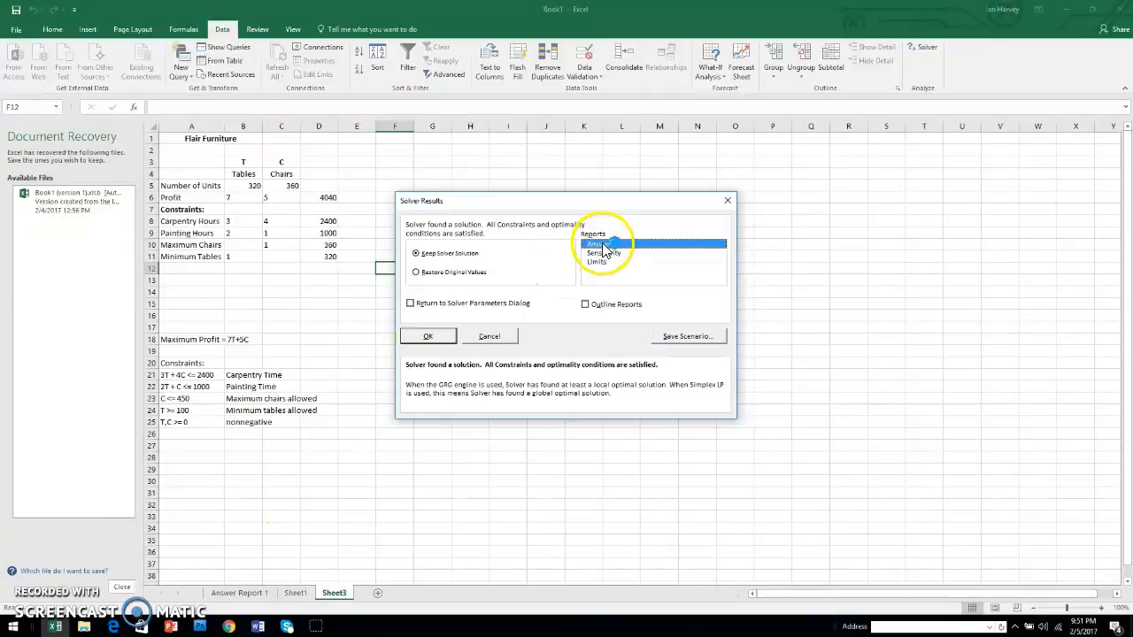
{"action": "left_click", "coordinate": [429, 336]}
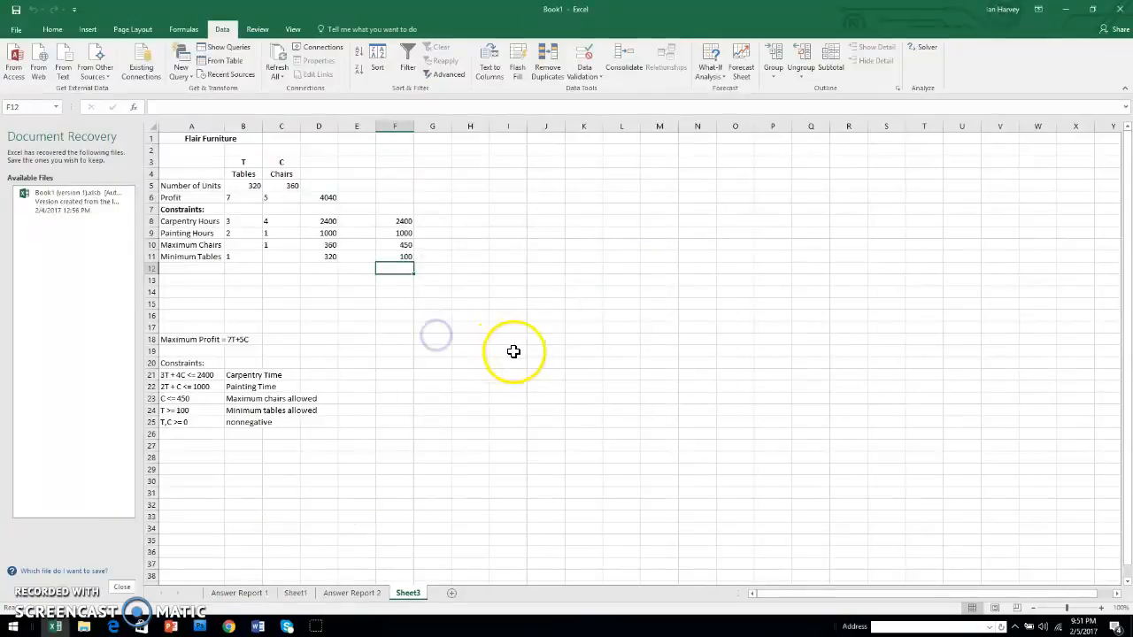
{"action": "left_click", "coordinate": [359, 598]}
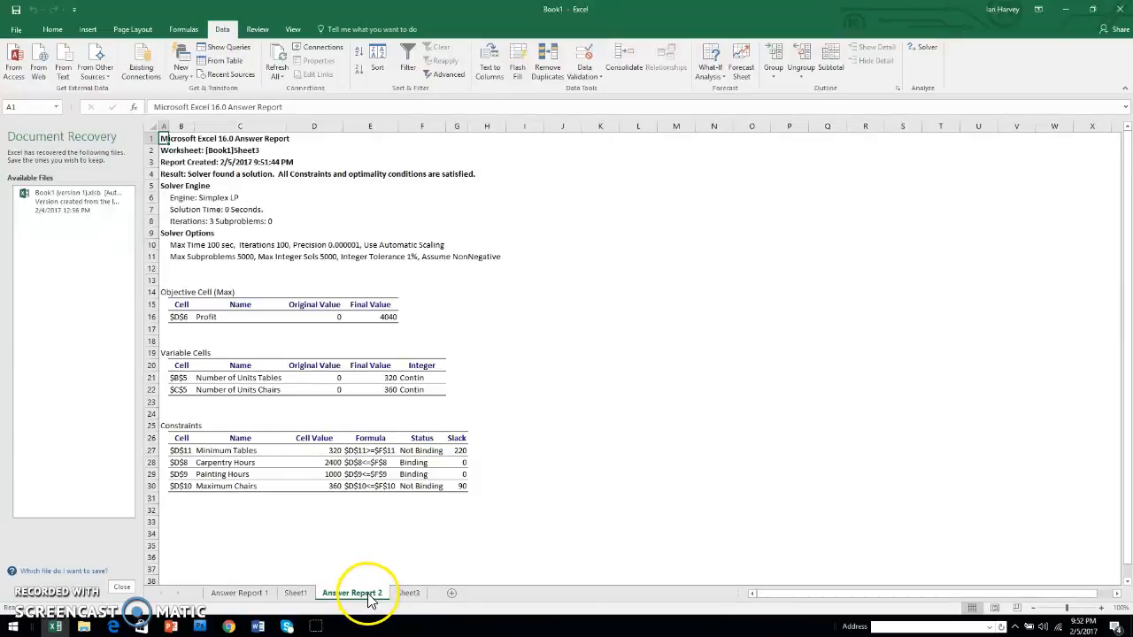
{"action": "left_click", "coordinate": [408, 594]}
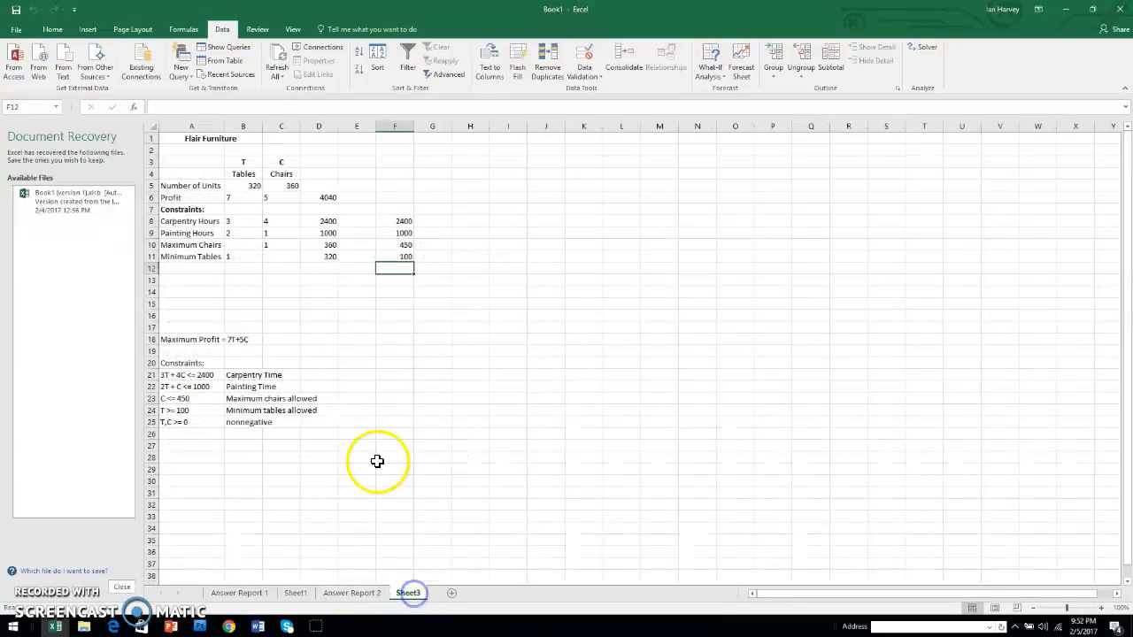